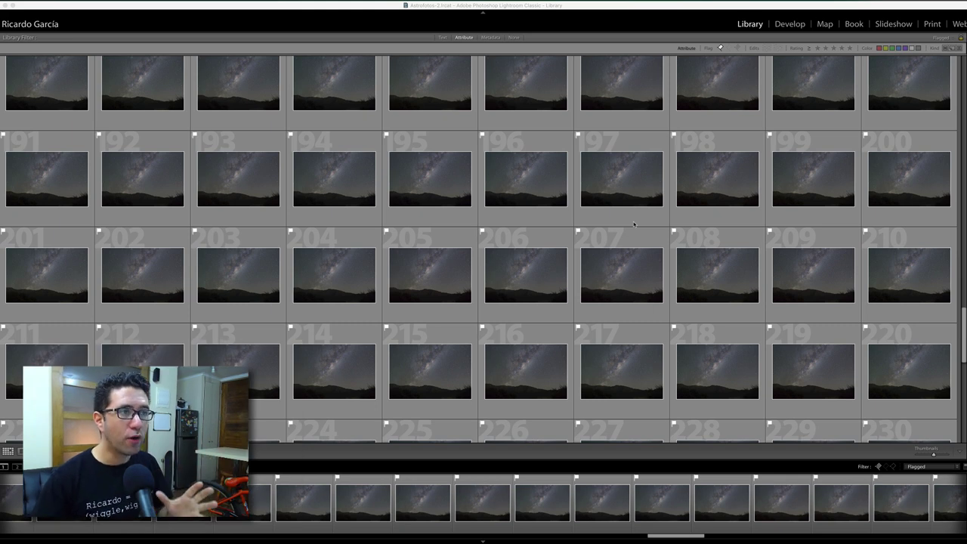
# Scroll the Library grid to the end of the flagged sequence, showing frame 275.
pyautogui.scroll(5, 453, 234)
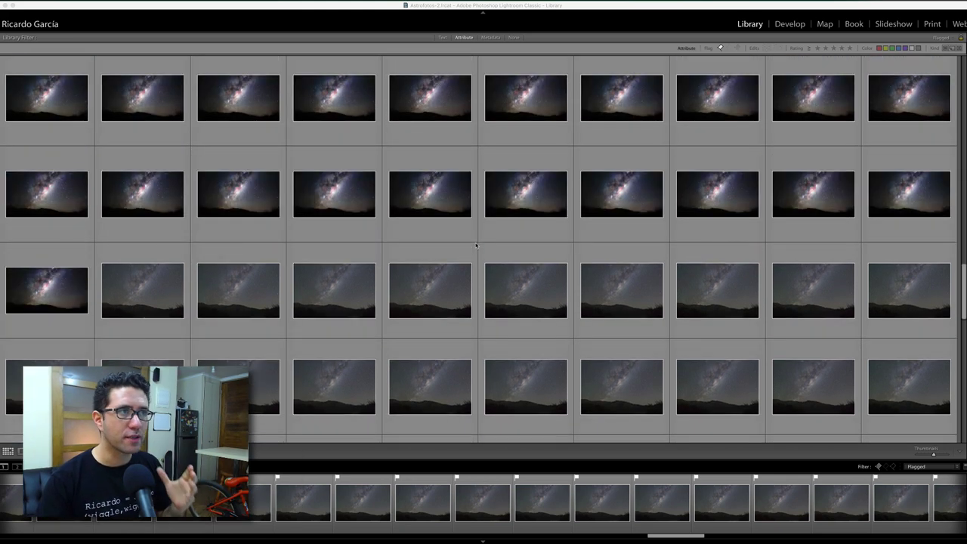
pyautogui.scroll(-3, 494, 281)
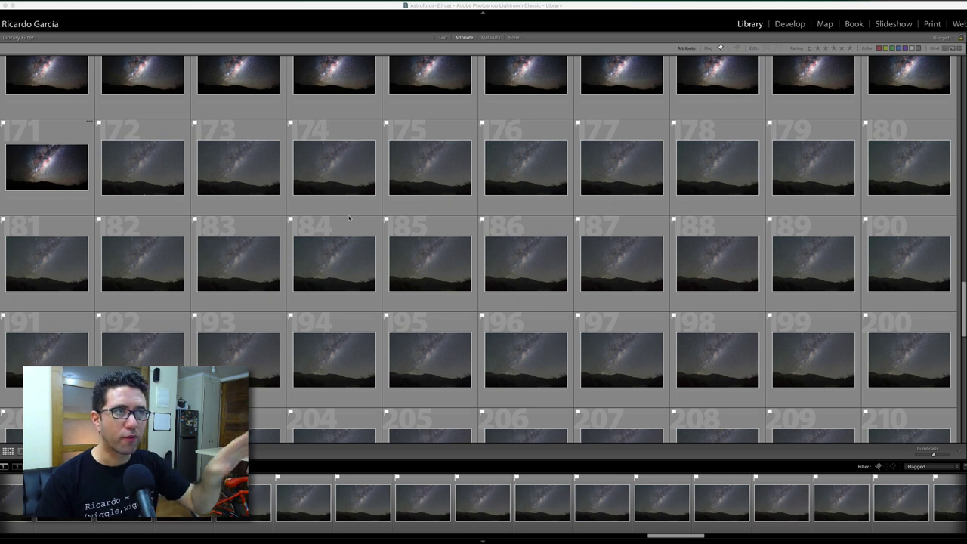
pyautogui.scroll(-1, 477, 259)
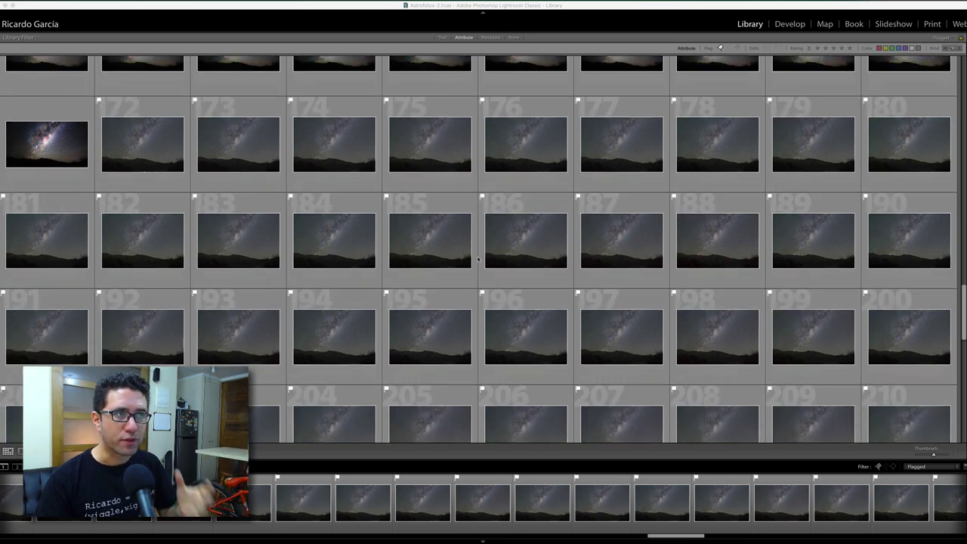
pyautogui.scroll(-3, 477, 259)
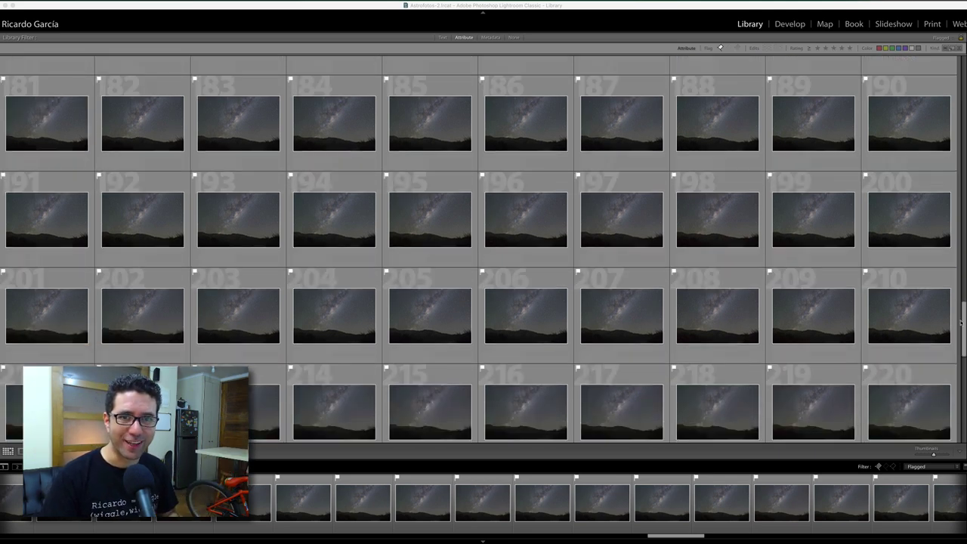
pyautogui.moveTo(961, 323); pyautogui.dragTo(770, 408)
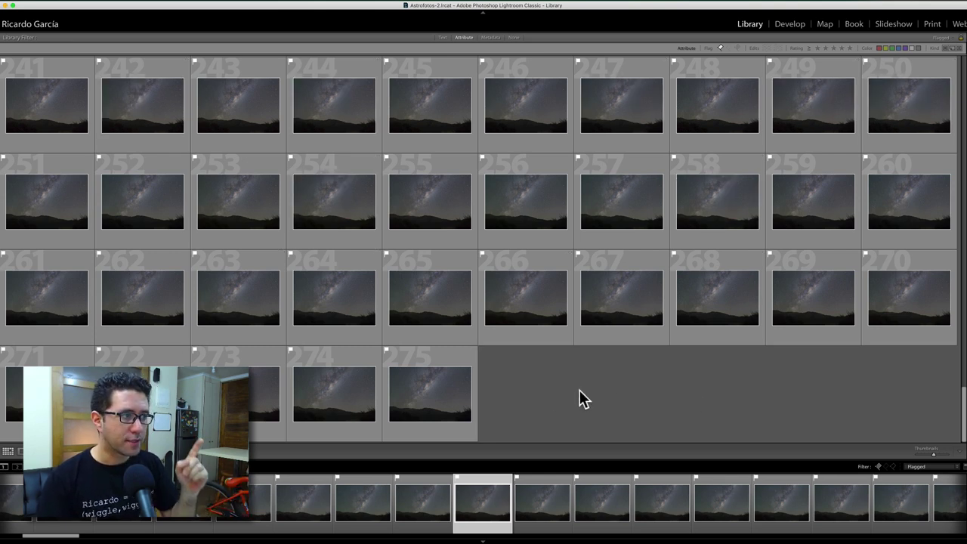
# Open the last frame, _MEC0969.DNG, full size in the Develop module.
pyautogui.doubleClick(433, 383)
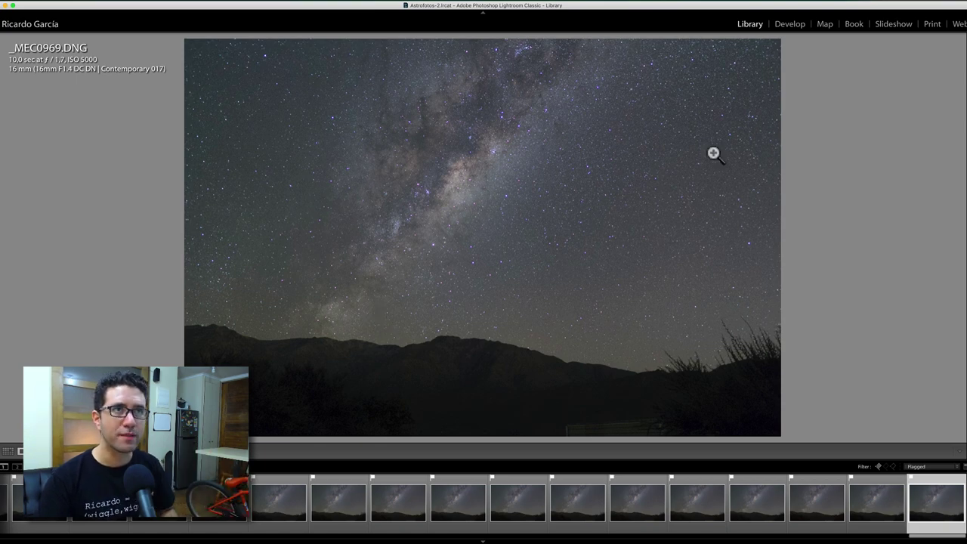
pyautogui.click(787, 24)
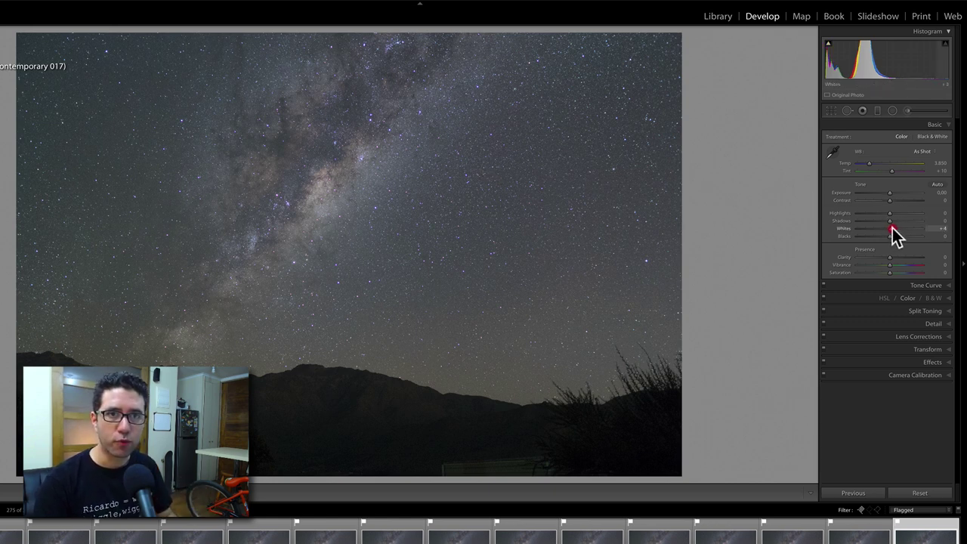
# Set Whites to +56 and Contrast to +43, and darken Blacks while checking shadow clipping.
pyautogui.moveTo(891, 228); pyautogui.dragTo(906, 228)
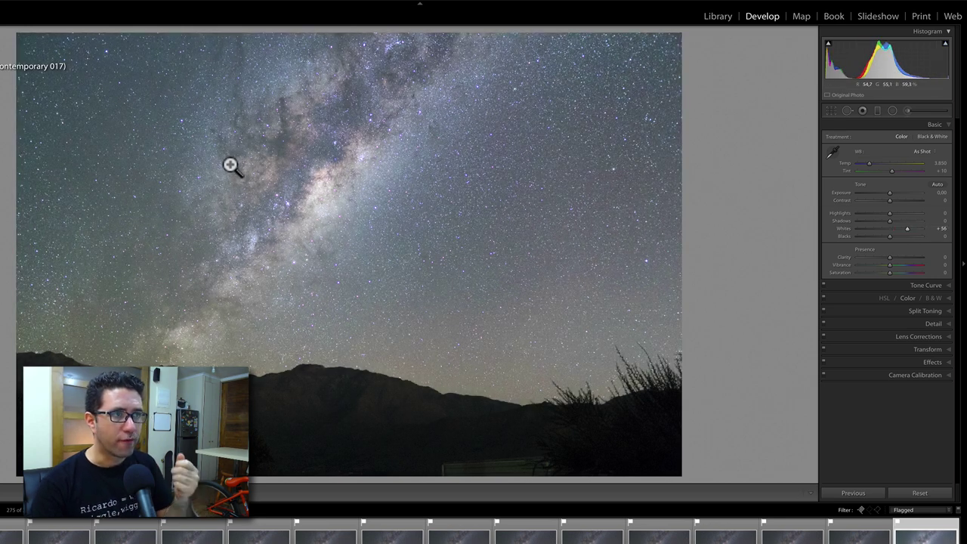
pyautogui.moveTo(890, 200); pyautogui.dragTo(902, 203)
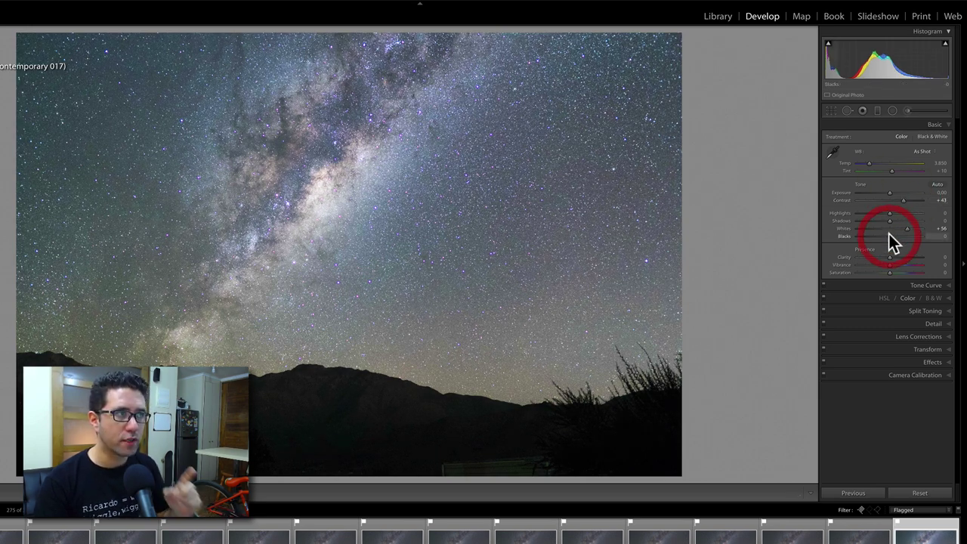
pyautogui.moveTo(889, 236); pyautogui.dragTo(887, 231)
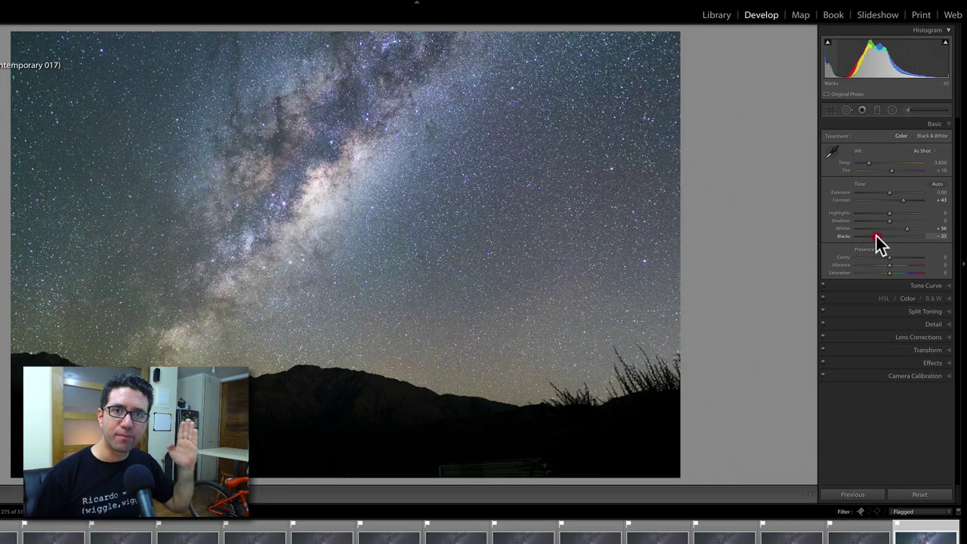
pyautogui.moveTo(876, 236); pyautogui.dragTo(857, 236)
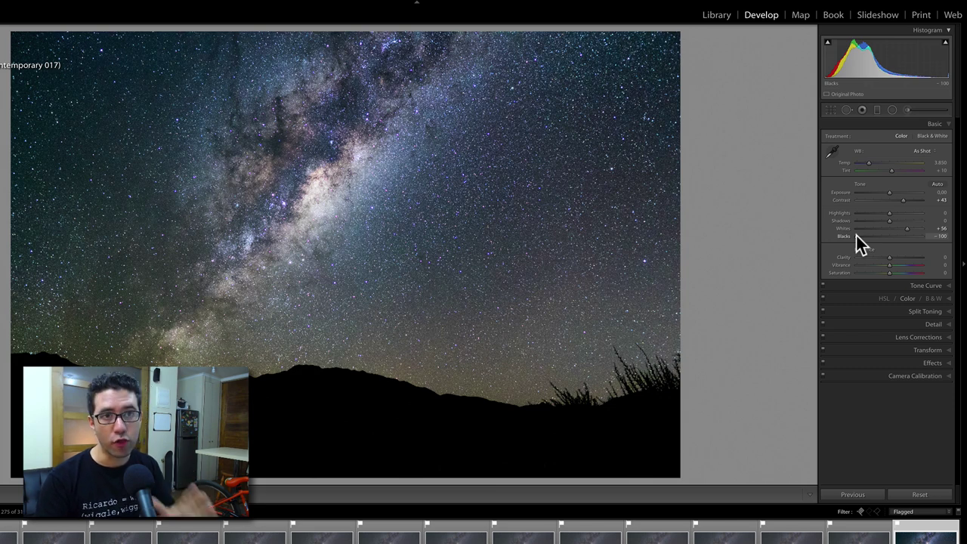
pyautogui.doubleClick(858, 236)
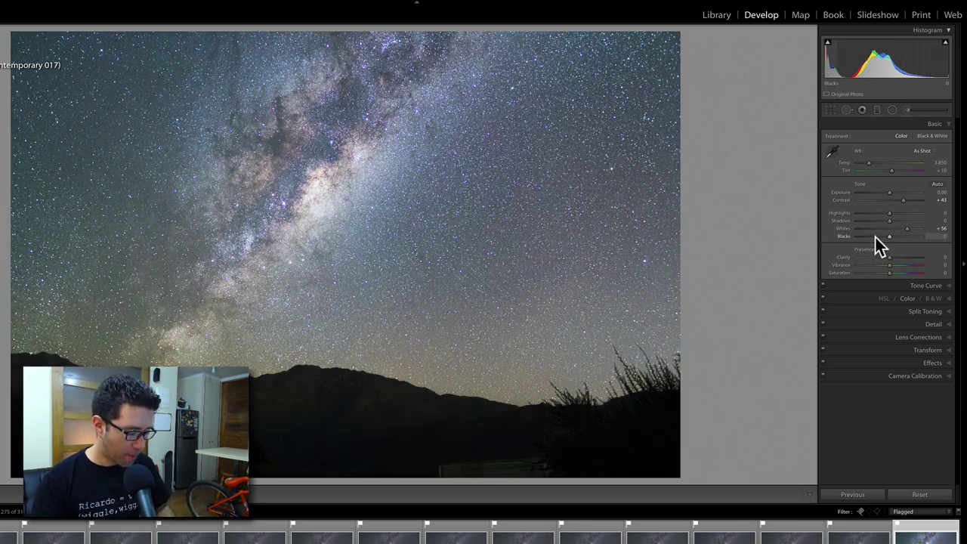
pyautogui.moveTo(886, 236); pyautogui.dragTo(860, 236)
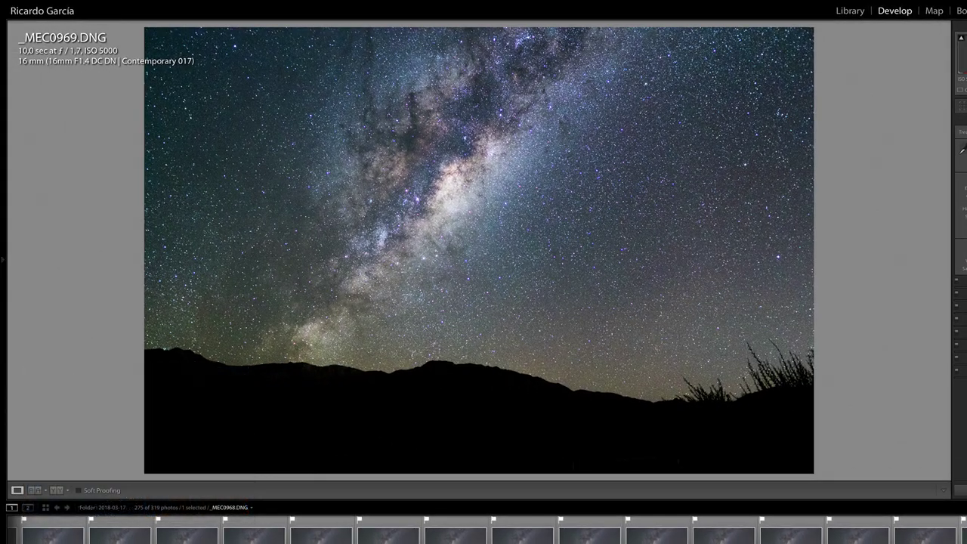
# Compare before/after split views against the edited photo, then zoom into the Milky Way core.
pyautogui.click(55, 489)
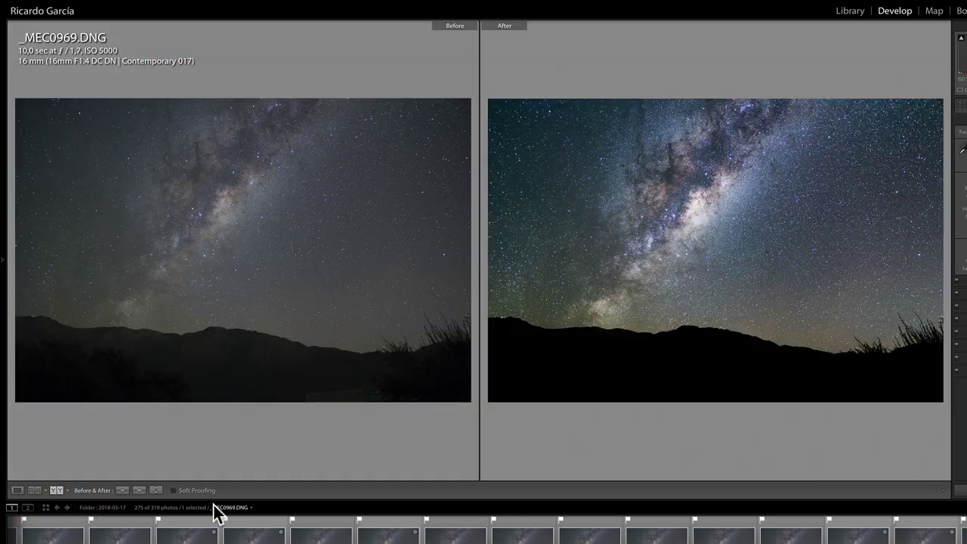
pyautogui.click(56, 491)
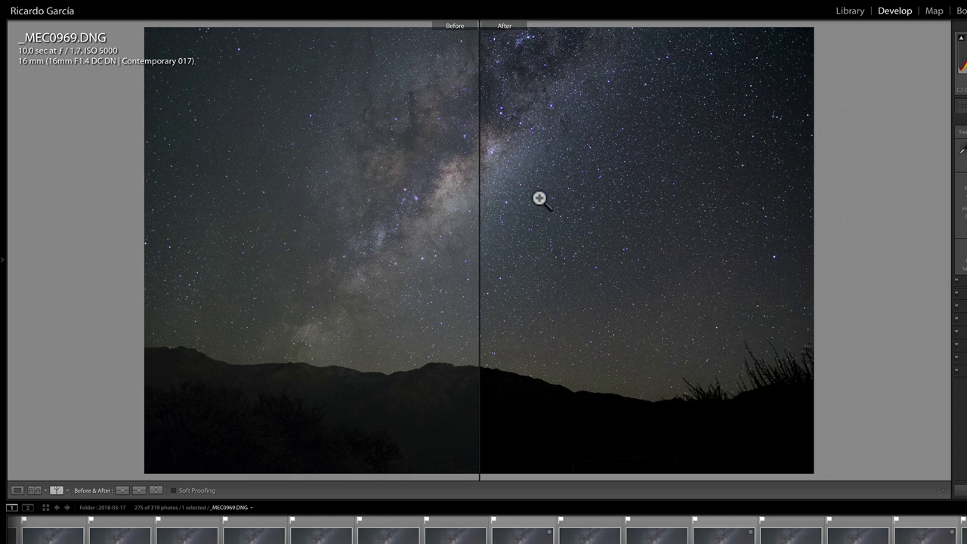
pyautogui.click(17, 491)
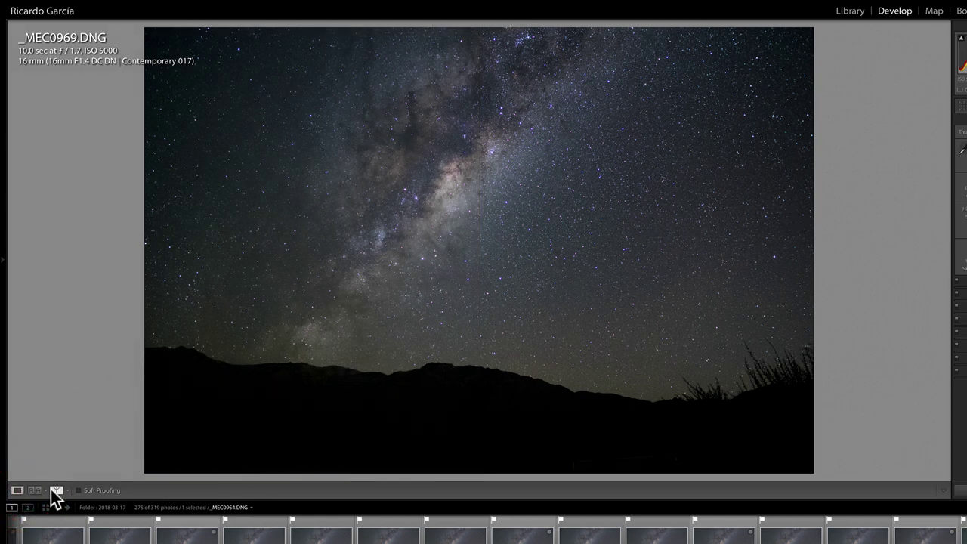
pyautogui.click(54, 490)
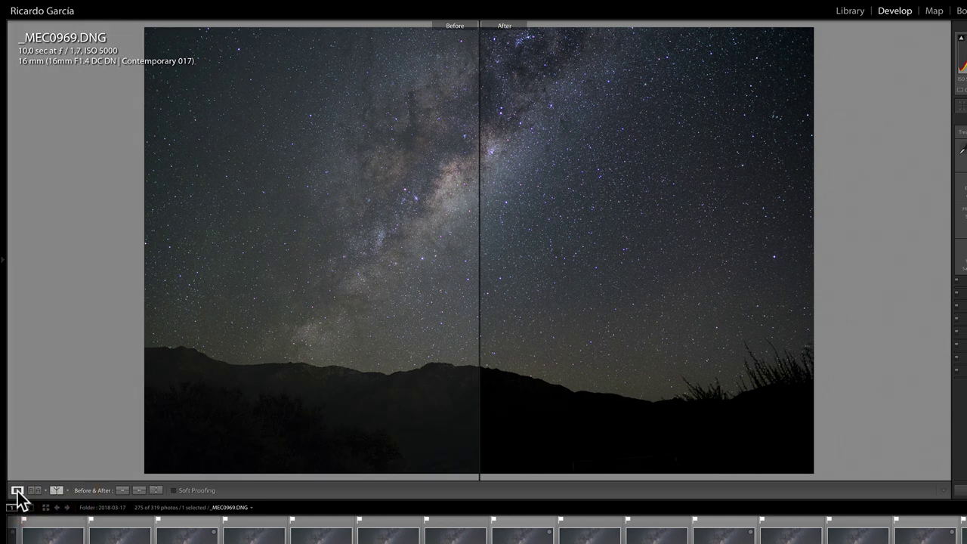
pyautogui.click(17, 491)
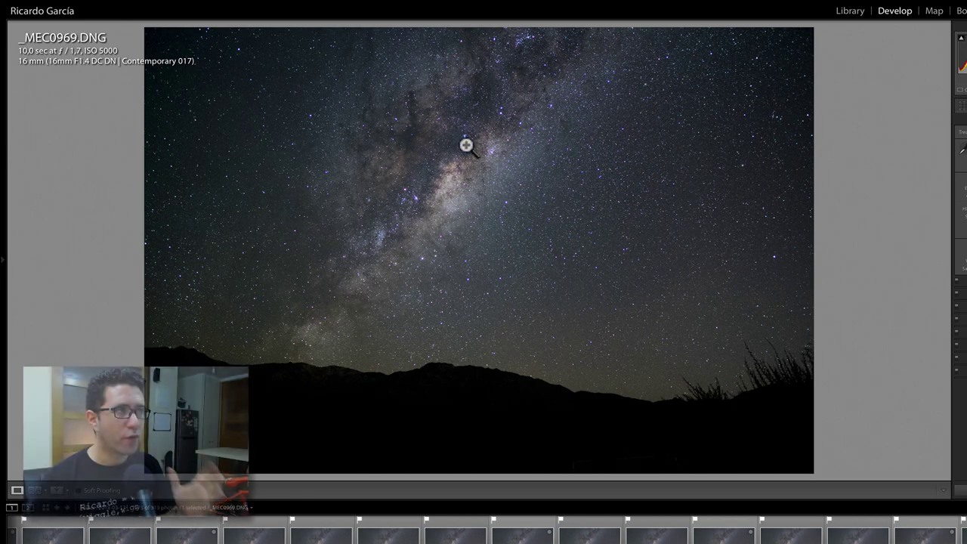
pyautogui.moveTo(446, 146); pyautogui.dragTo(472, 208)
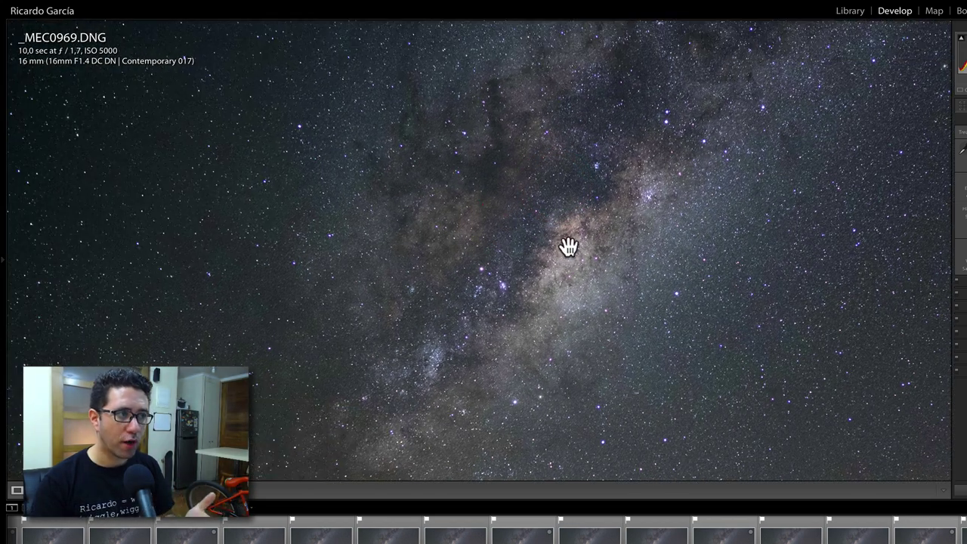
# Fit the photo in view and set Vibrance to +14 and Saturation to +44.
pyautogui.click(566, 244)
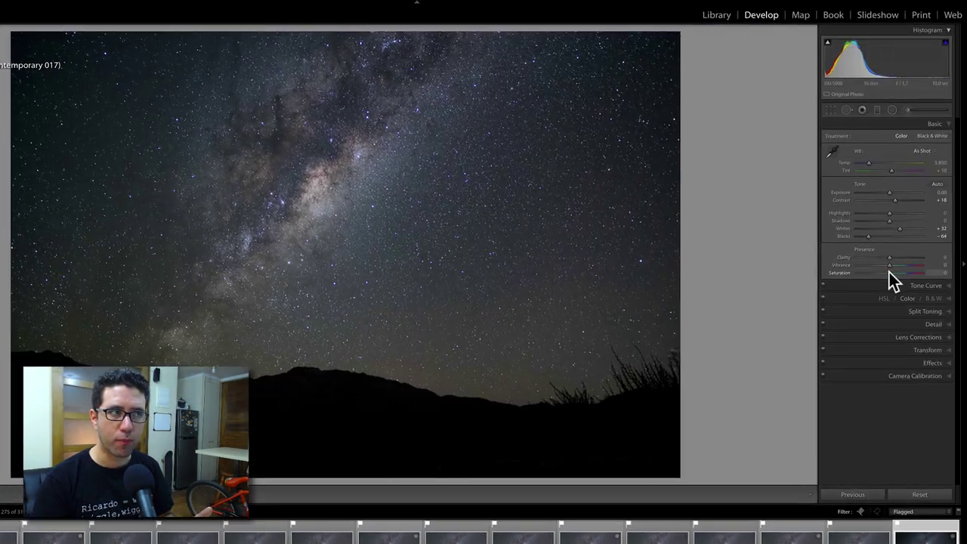
pyautogui.moveTo(889, 271); pyautogui.dragTo(900, 270)
pyautogui.click(345, 162)
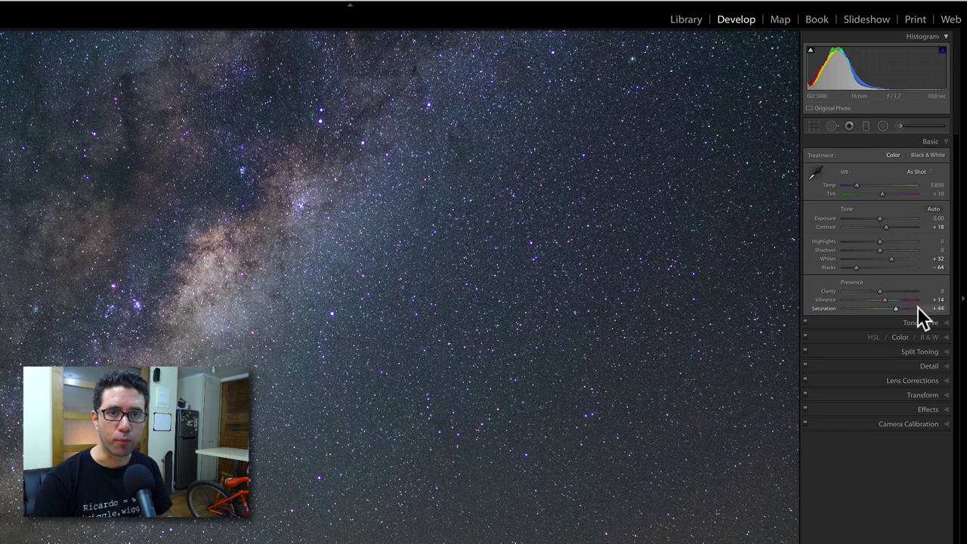
# In the HSL colour adjustments, desaturate the purples to -75.
pyautogui.click(900, 337)
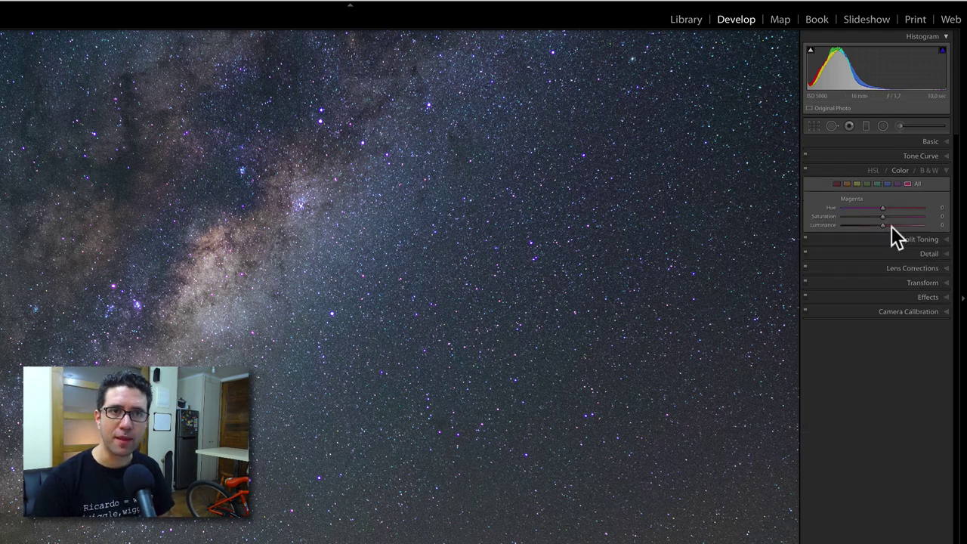
pyautogui.click(899, 184)
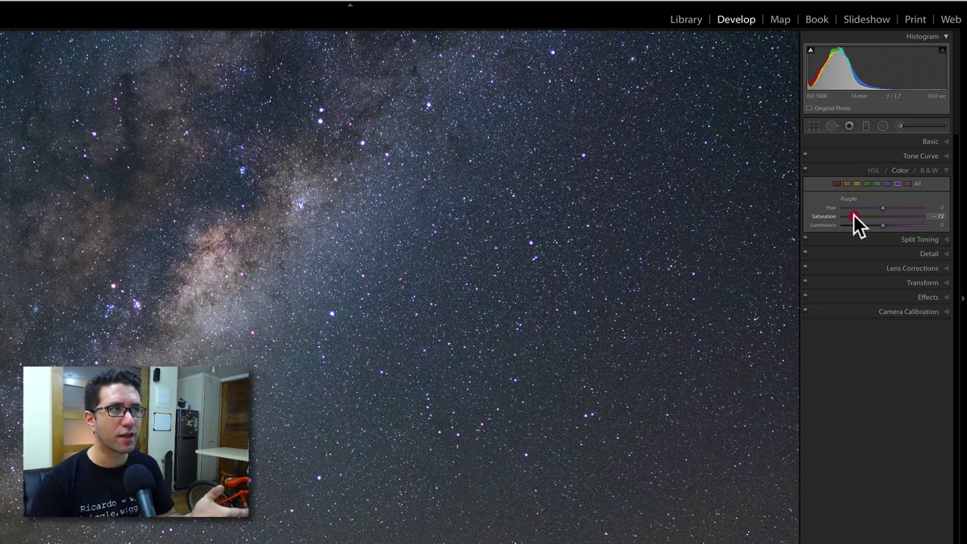
pyautogui.moveTo(856, 221); pyautogui.dragTo(854, 222)
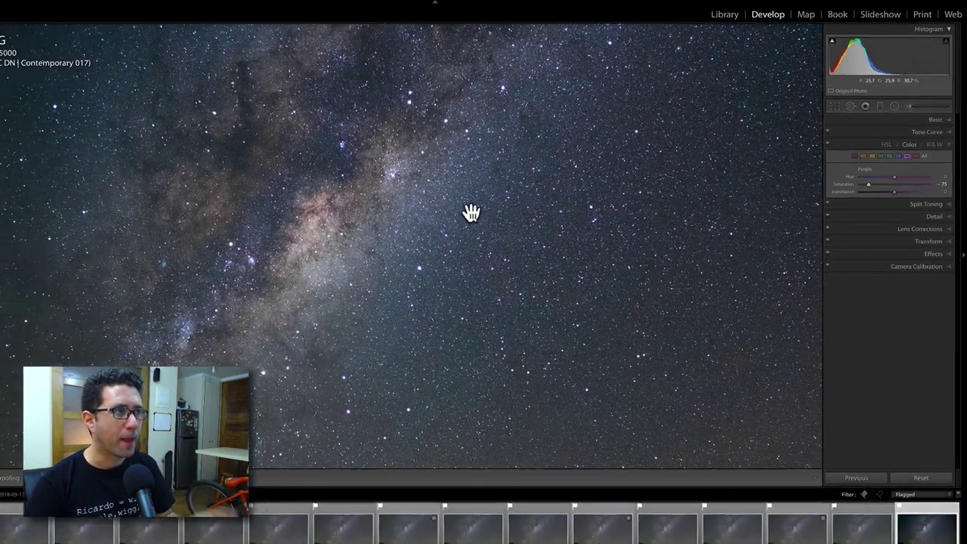
pyautogui.click(410, 195)
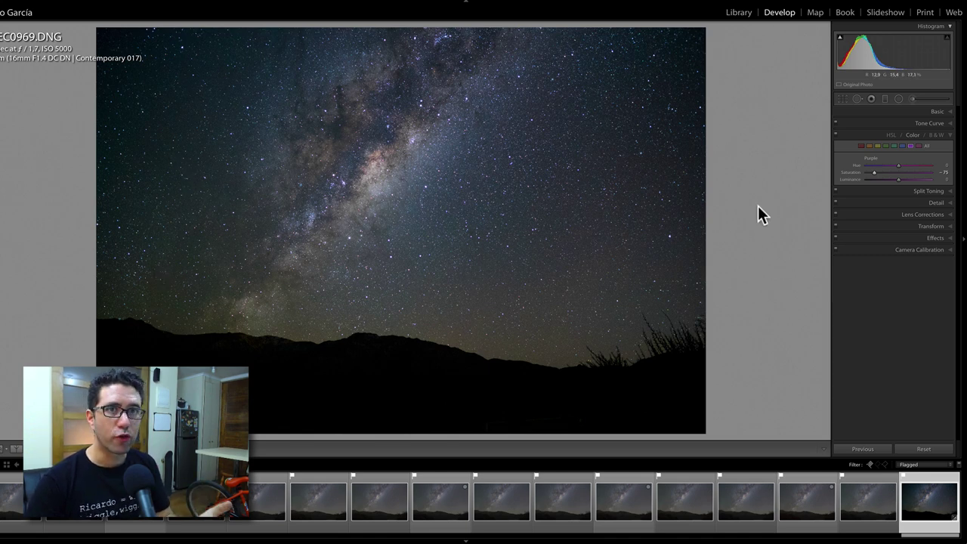
# Reduce green saturation to -63, zoom in on the stars, and show the Detail panel.
pyautogui.click(886, 146)
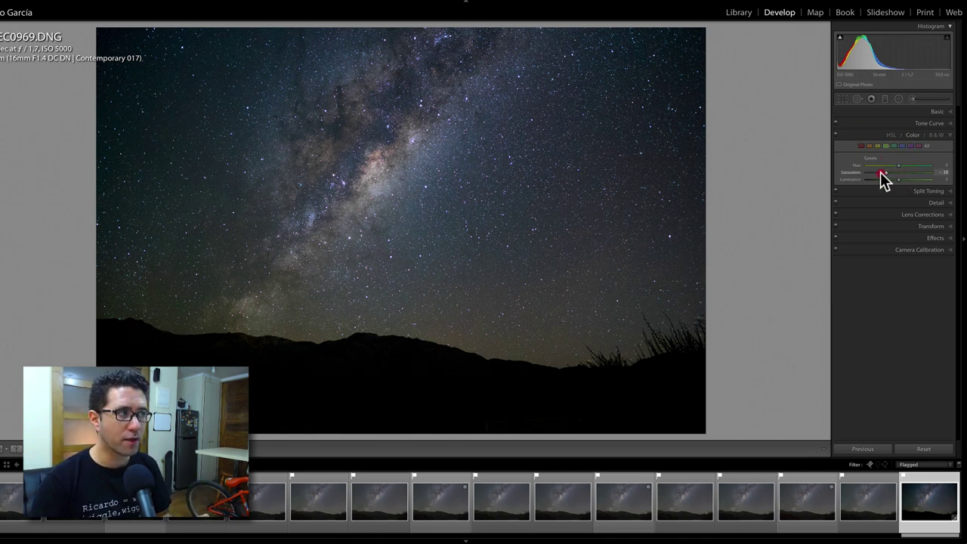
pyautogui.moveTo(879, 173); pyautogui.dragTo(877, 174)
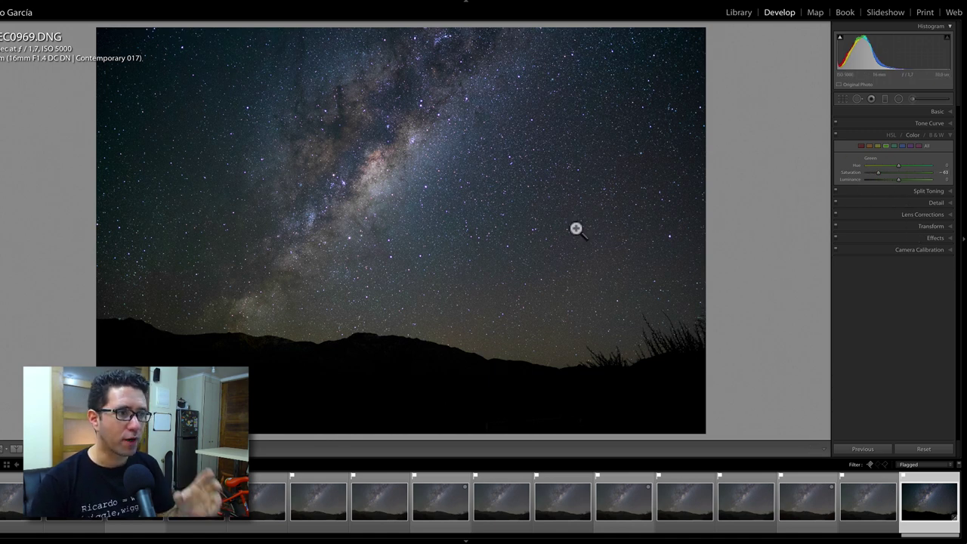
pyautogui.click(501, 311)
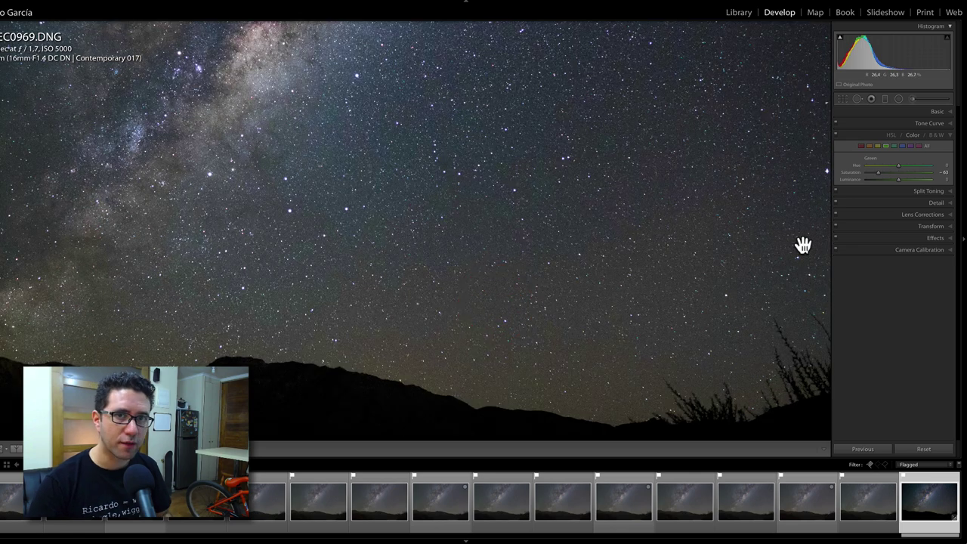
pyautogui.click(931, 202)
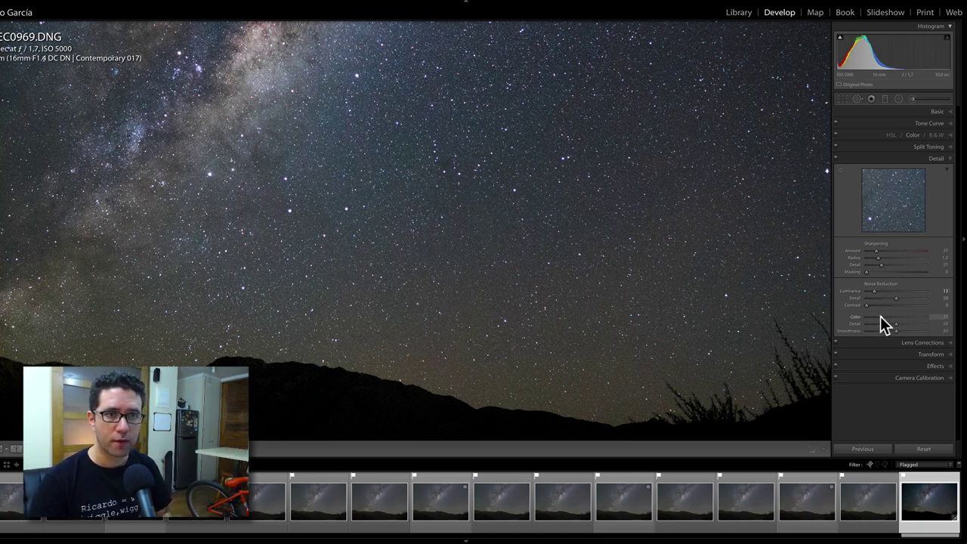
# Increase colour noise reduction, check the Milky Way at 1:1, then compare before/after.
pyautogui.moveTo(880, 316); pyautogui.dragTo(899, 317)
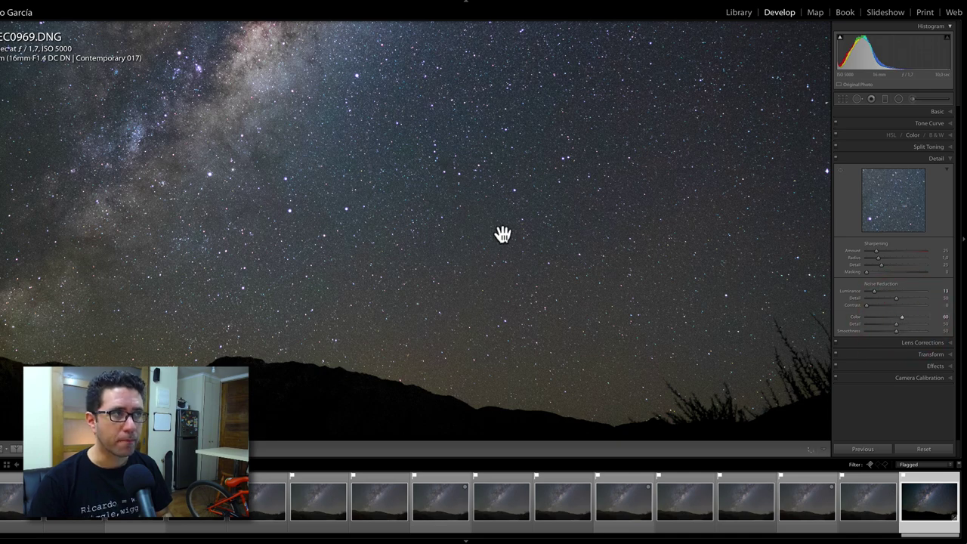
pyautogui.click(446, 206)
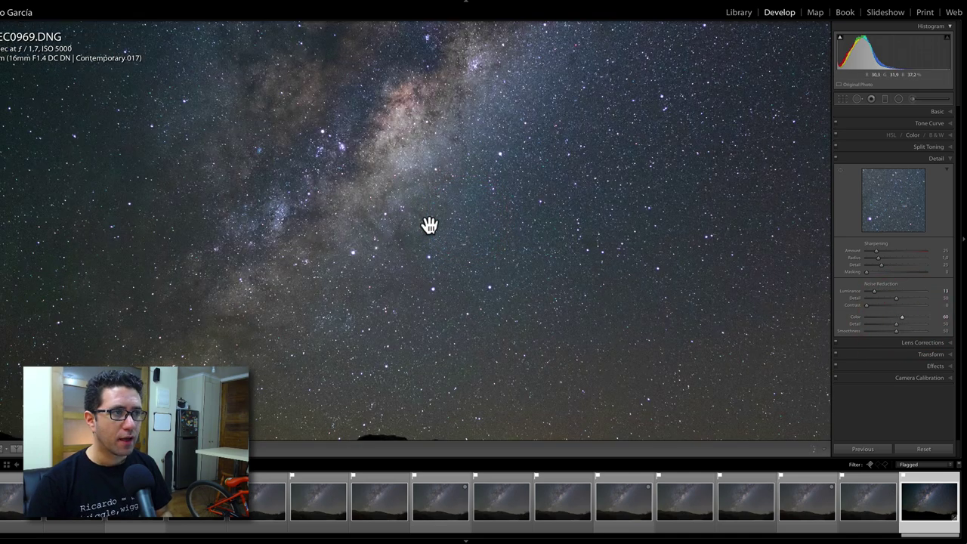
pyautogui.click(464, 152)
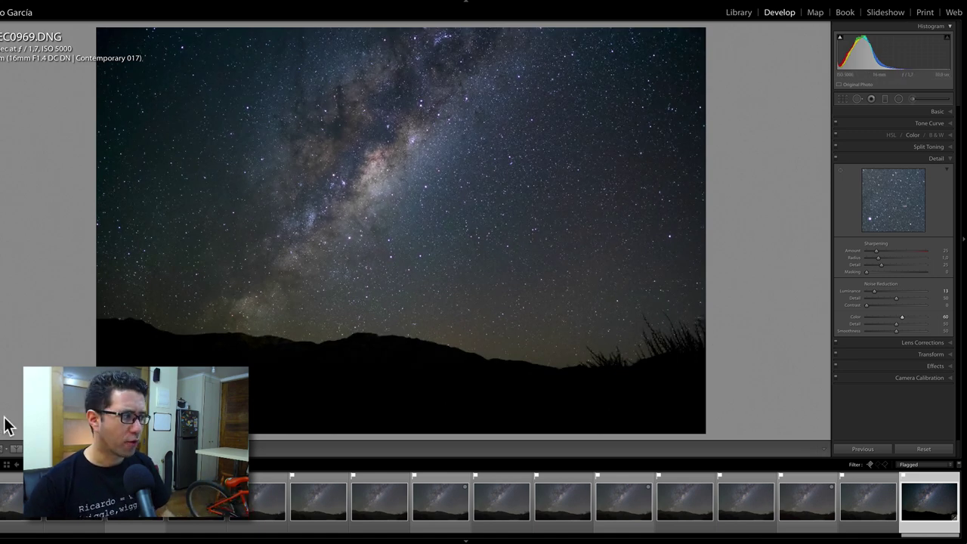
pyautogui.click(15, 452)
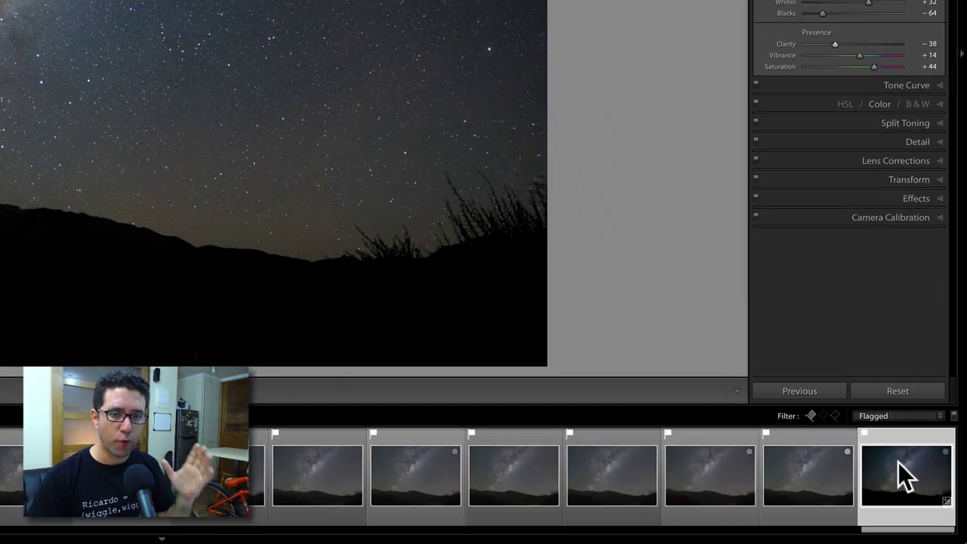
# Copy every develop setting from the _MEC0969.DNG filmstrip thumbnail.
pyautogui.rightClick(897, 463)
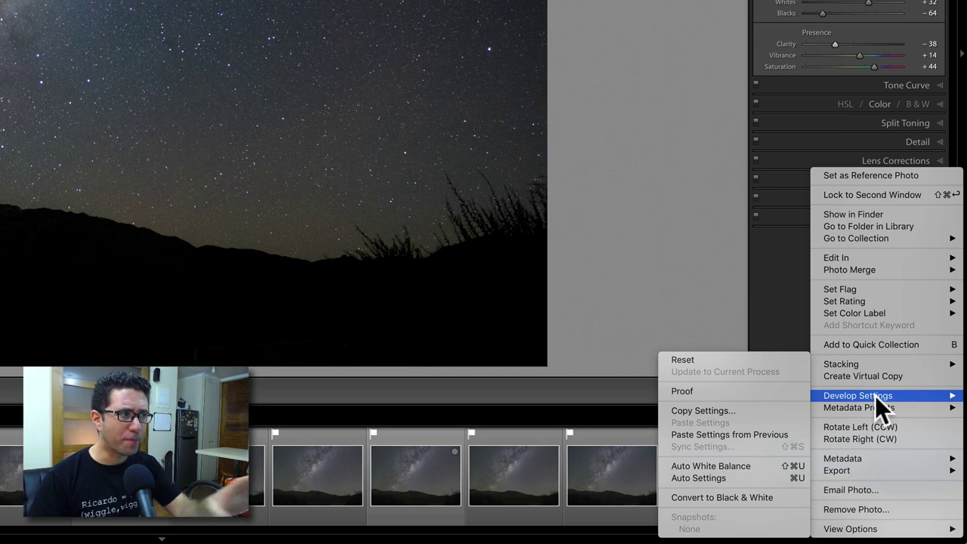
pyautogui.moveTo(875, 419)
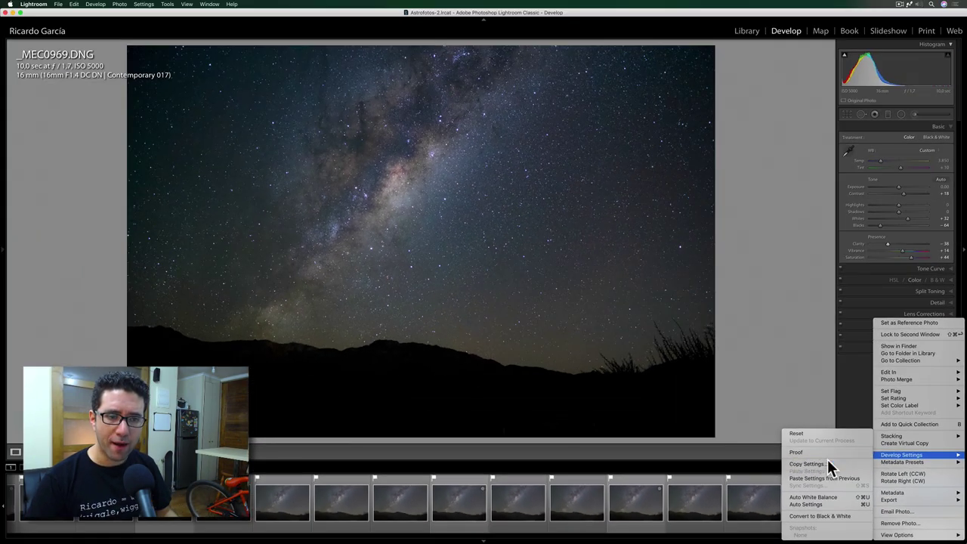
pyautogui.click(807, 463)
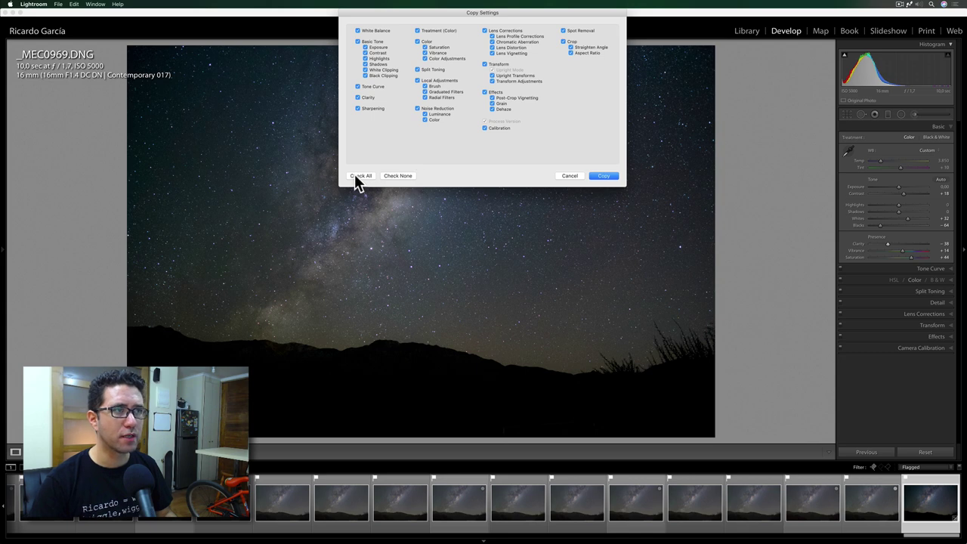
pyautogui.click(603, 175)
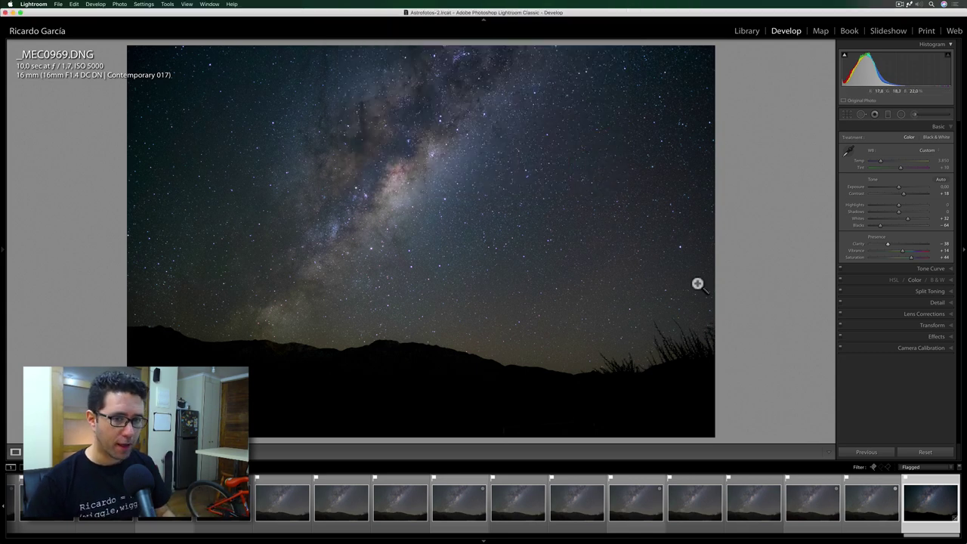
# Select the other 274 unedited filmstrip frames and paste the copied develop settings onto them.
pyautogui.click(871, 504)
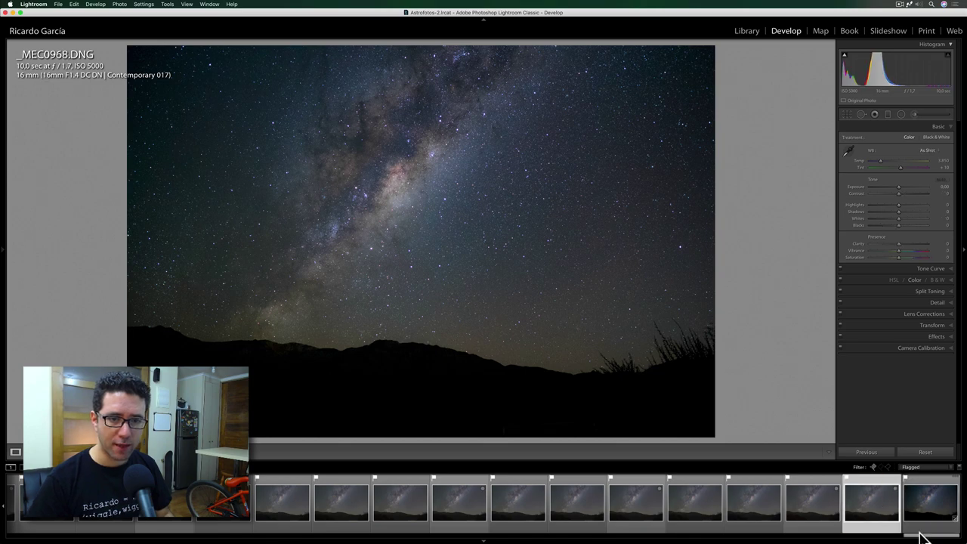
pyautogui.press('Left')
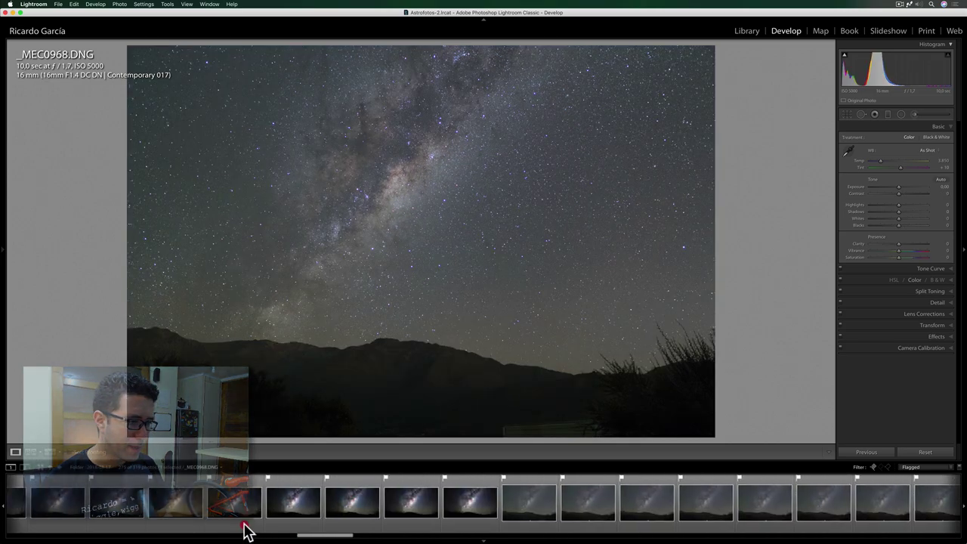
pyautogui.moveTo(380, 537); pyautogui.dragTo(30, 521)
pyautogui.keyDown('shift'); pyautogui.click(30, 510); pyautogui.keyUp('shift')
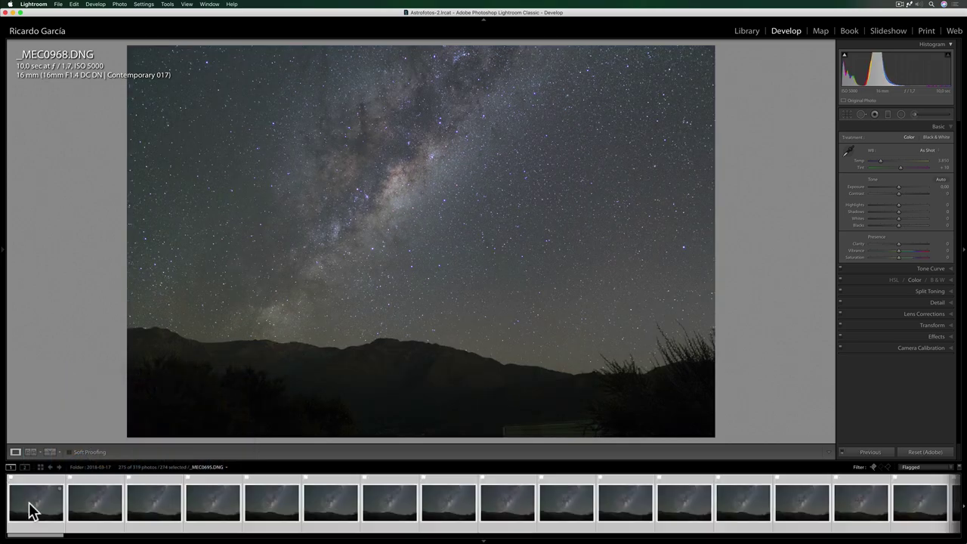
pyautogui.rightClick(36, 507)
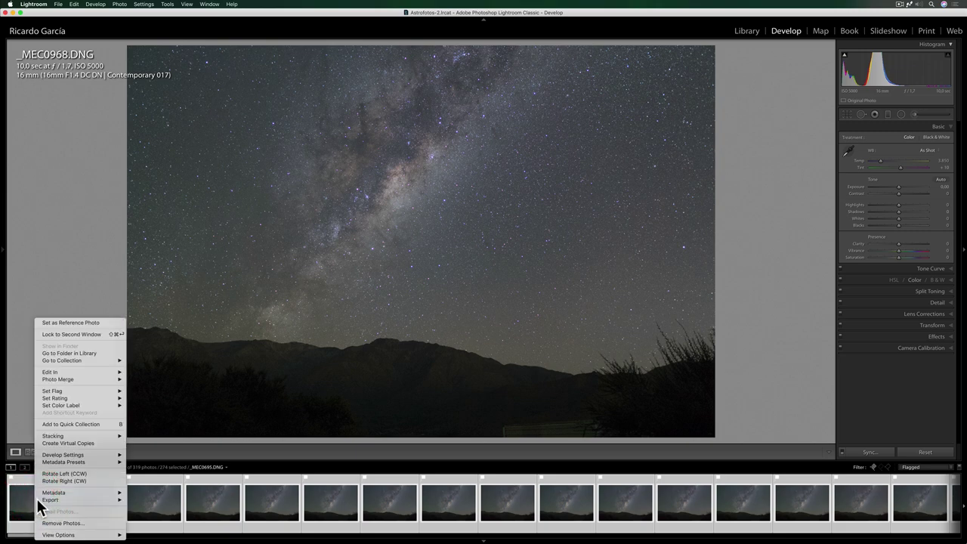
pyautogui.moveTo(63, 455)
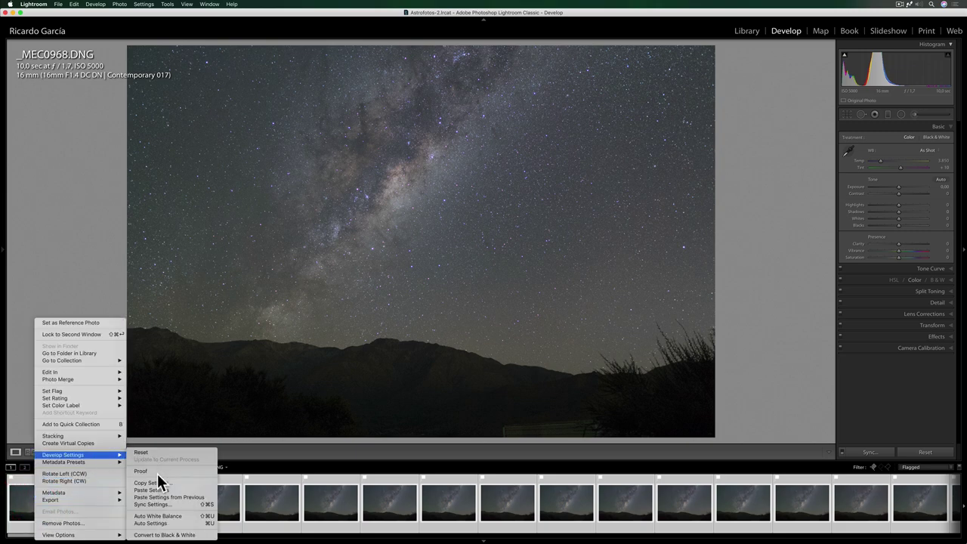
pyautogui.click(163, 491)
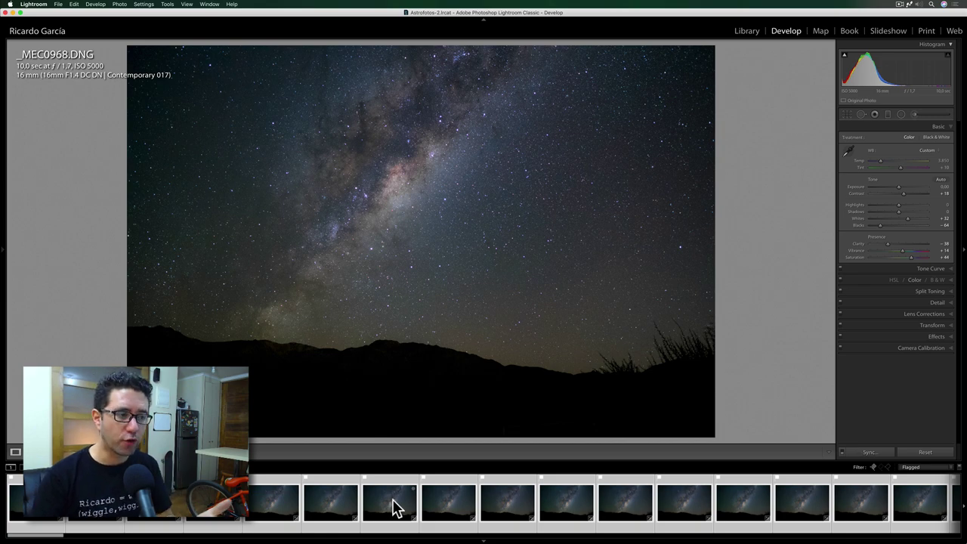
# Return to the Library grid and open the Export dialog for all 275 frames.
pyautogui.click(750, 33)
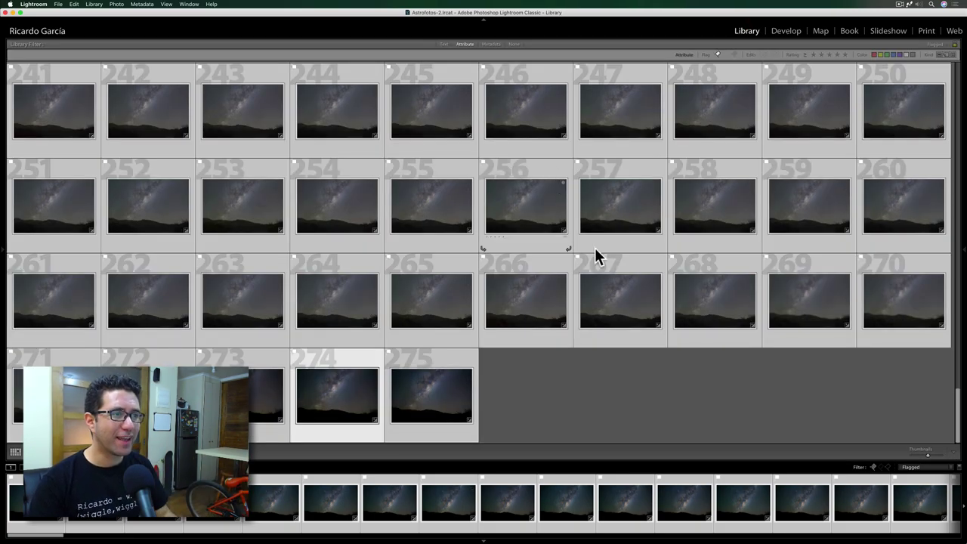
pyautogui.rightClick(429, 126)
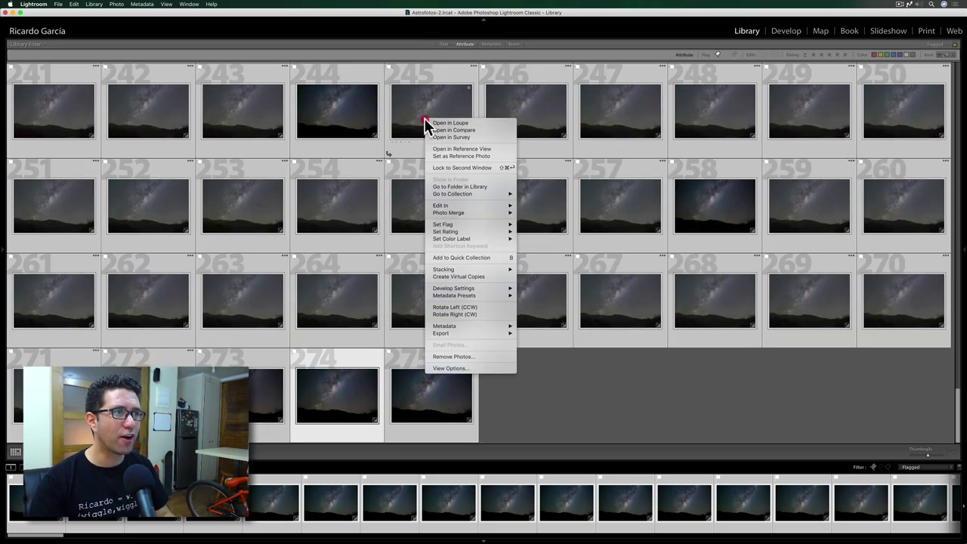
pyautogui.click(469, 333)
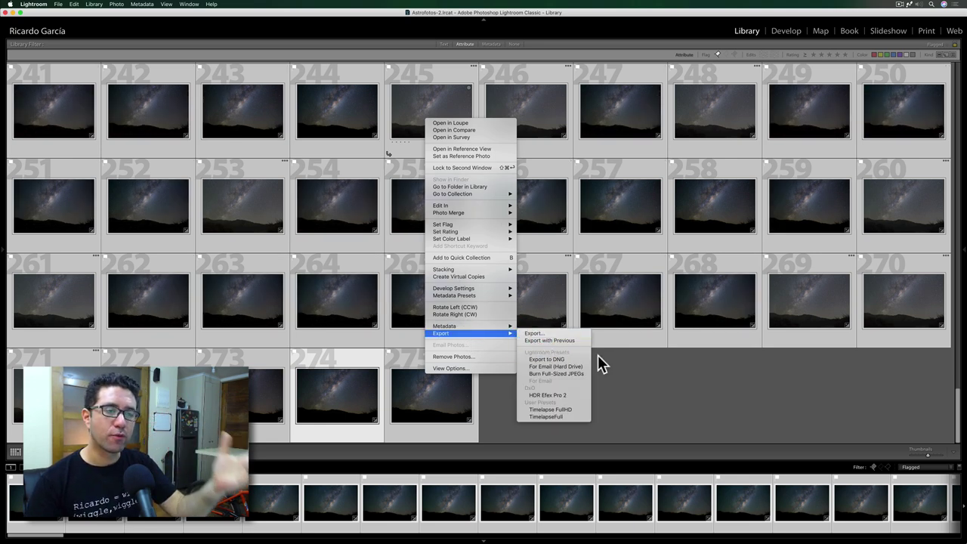
pyautogui.click(539, 333)
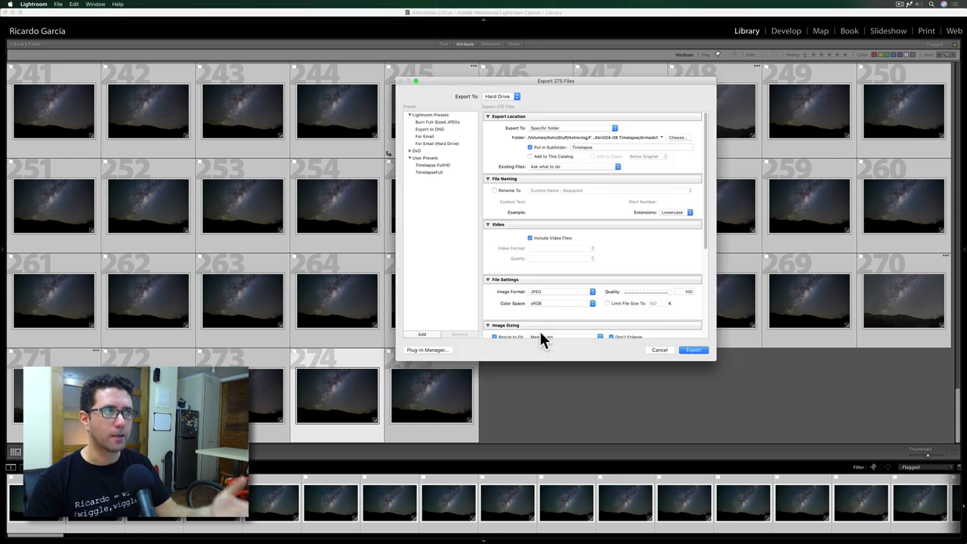
# Create a Timelapse2 folder inside Armado1 and choose it as the export destination.
pyautogui.click(677, 137)
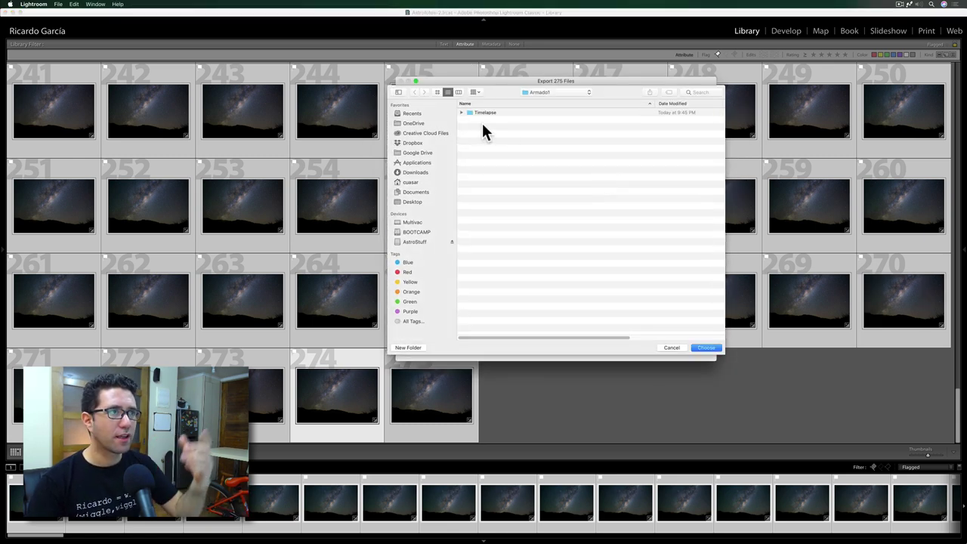
pyautogui.click(408, 349)
pyautogui.write('Timelapse2')
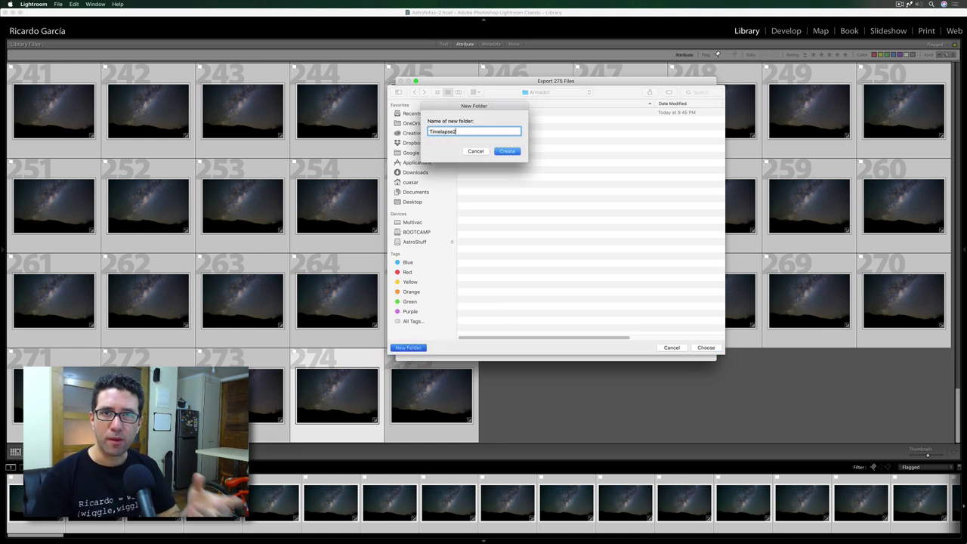
pyautogui.press('Return')
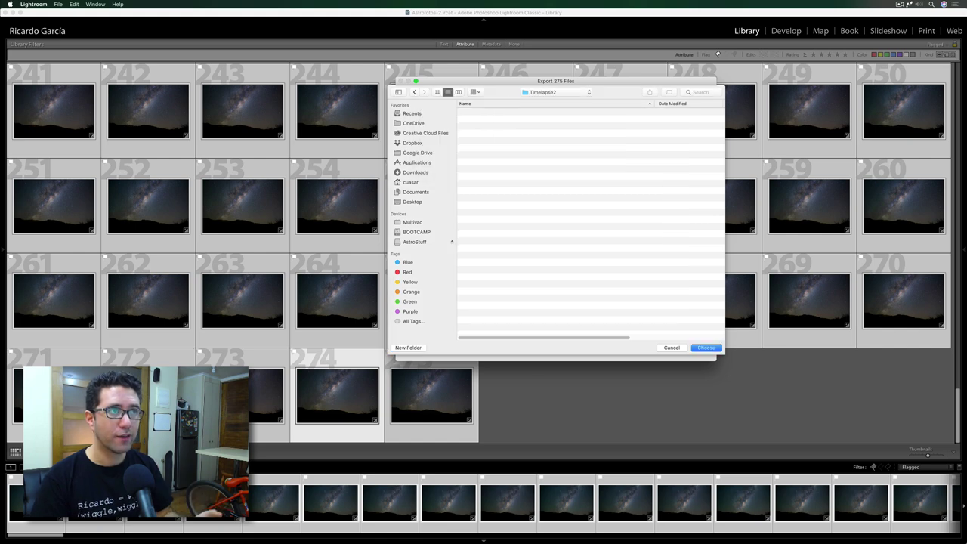
pyautogui.click(710, 348)
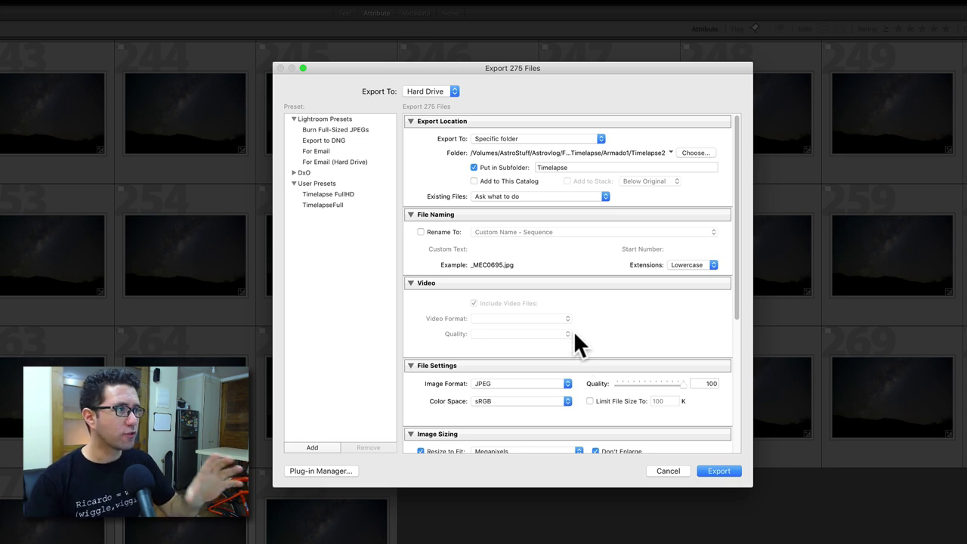
# Resize exports by width and height, first entering 1920 × 1080.
pyautogui.scroll(-2, 574, 334)
pyautogui.scroll(-1, 575, 332)
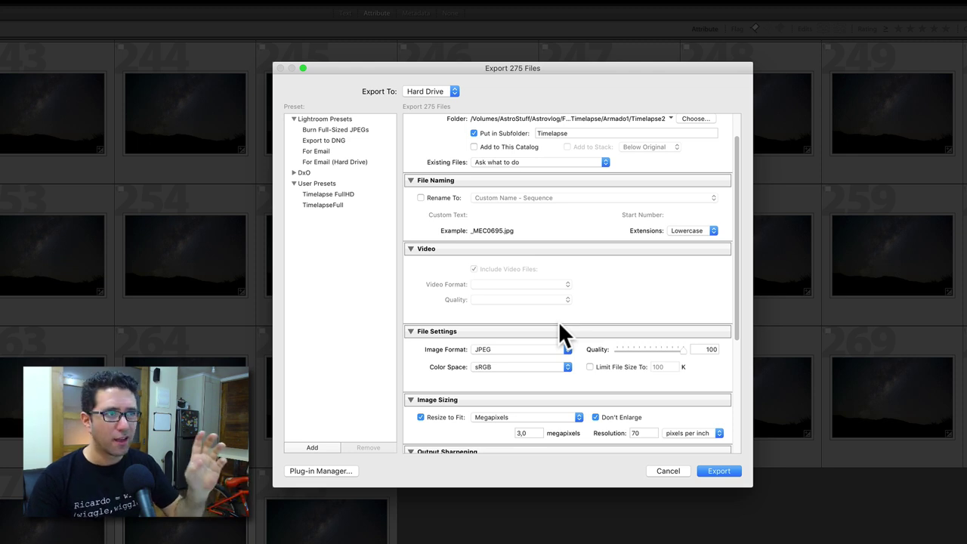
pyautogui.scroll(-2, 544, 342)
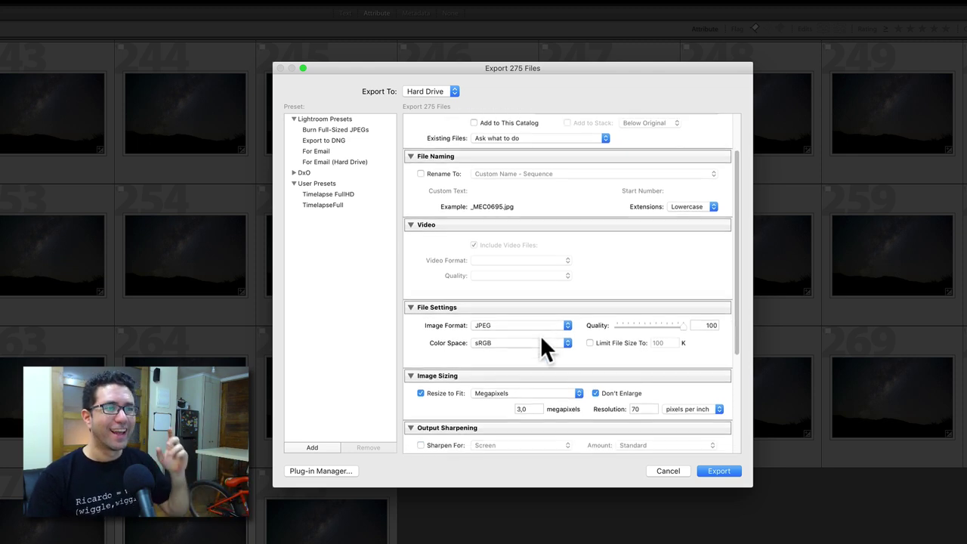
pyautogui.scroll(-2, 541, 336)
pyautogui.click(514, 361)
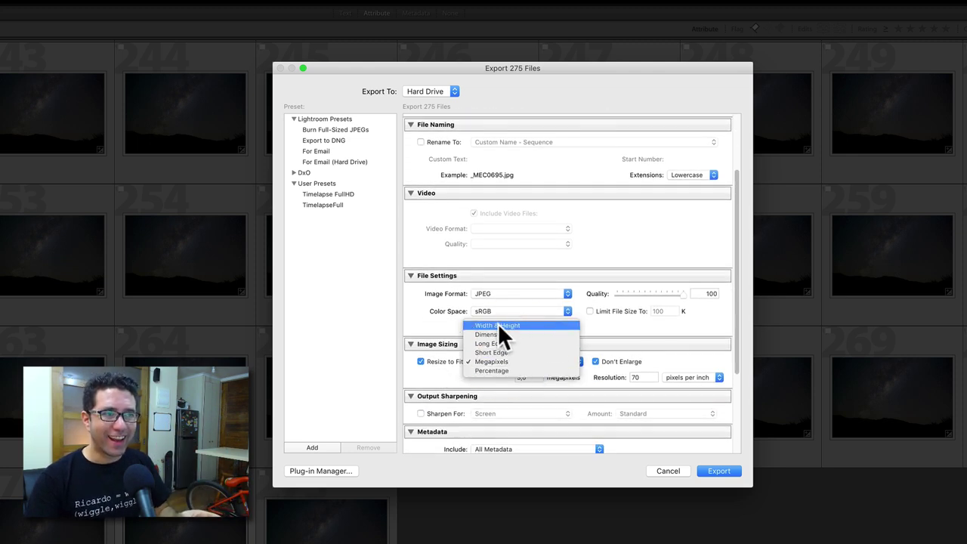
pyautogui.click(512, 327)
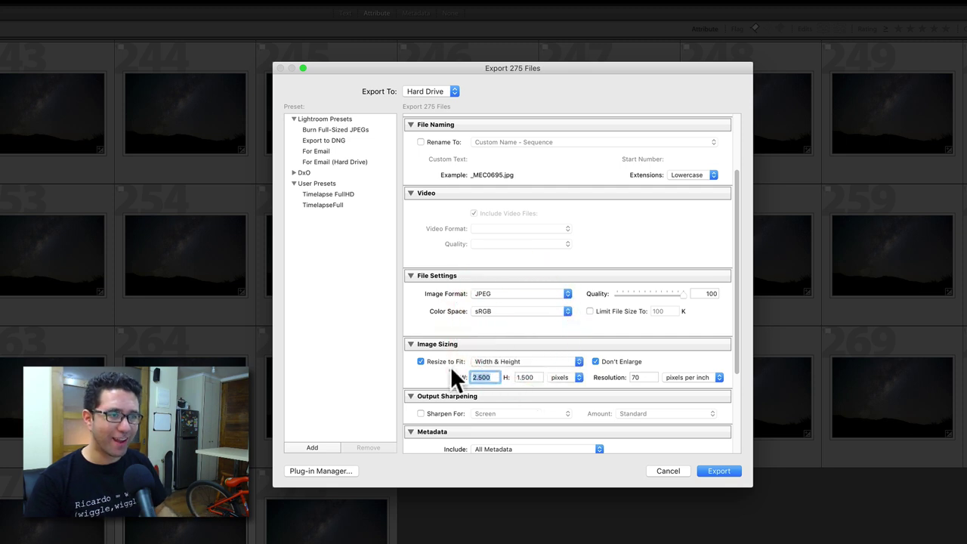
pyautogui.write('1920')
pyautogui.press('Tab')
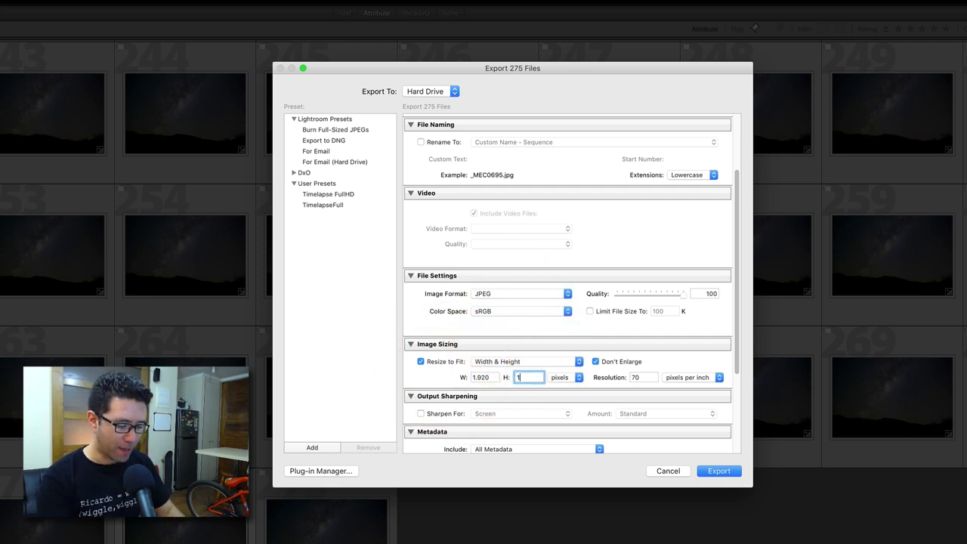
pyautogui.write('08')
pyautogui.press('Tab')
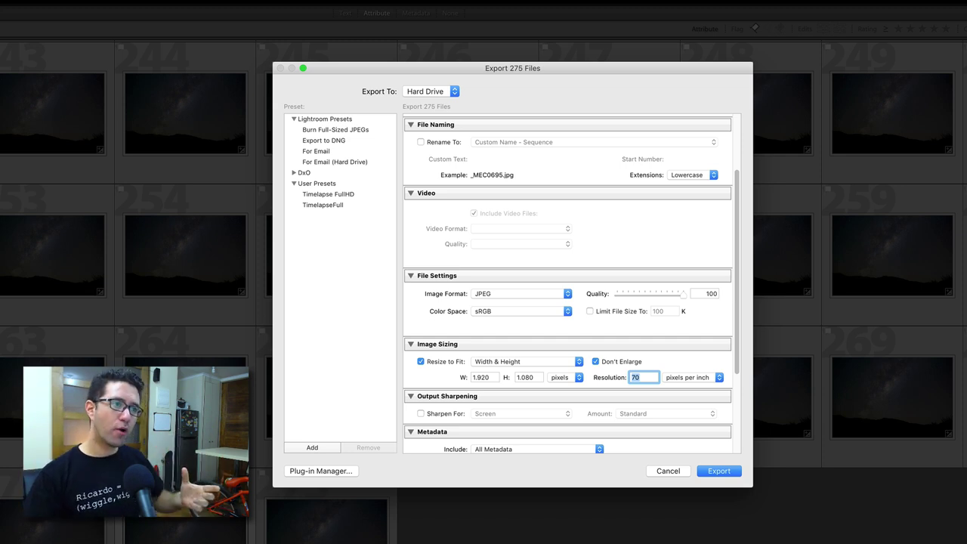
# Change the export size to 2500 × 1500 pixels and export all 275 frames.
pyautogui.doubleClick(492, 375)
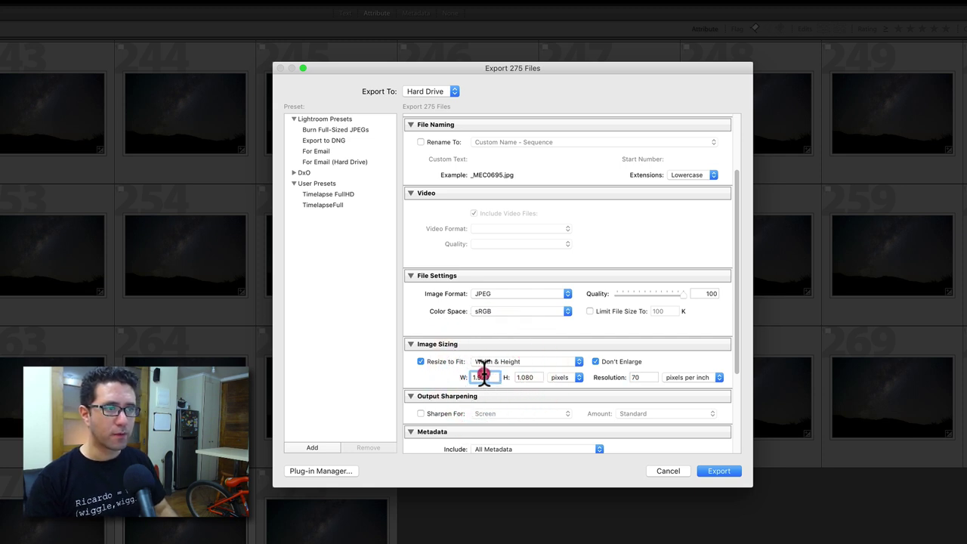
pyautogui.write('2500')
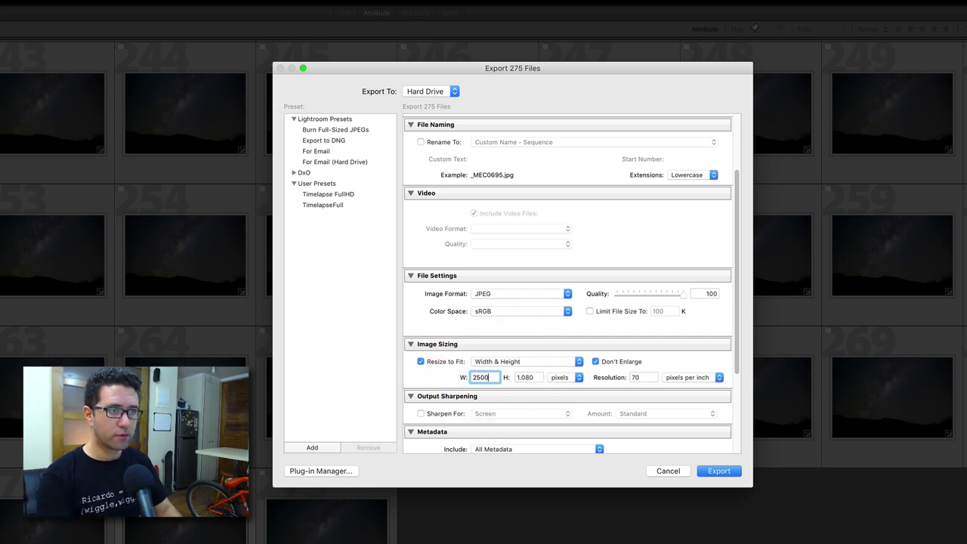
pyautogui.press('Tab')
pyautogui.write('1500')
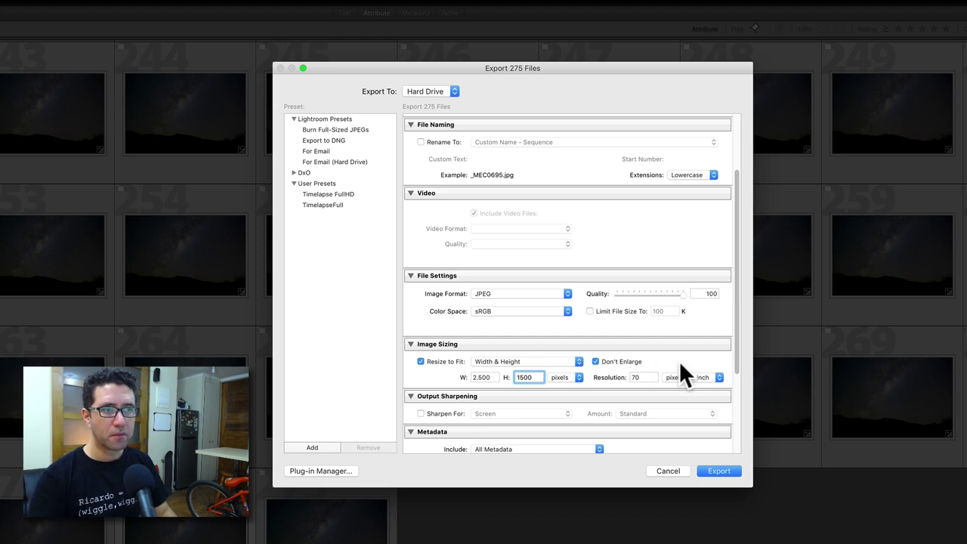
pyautogui.click(675, 360)
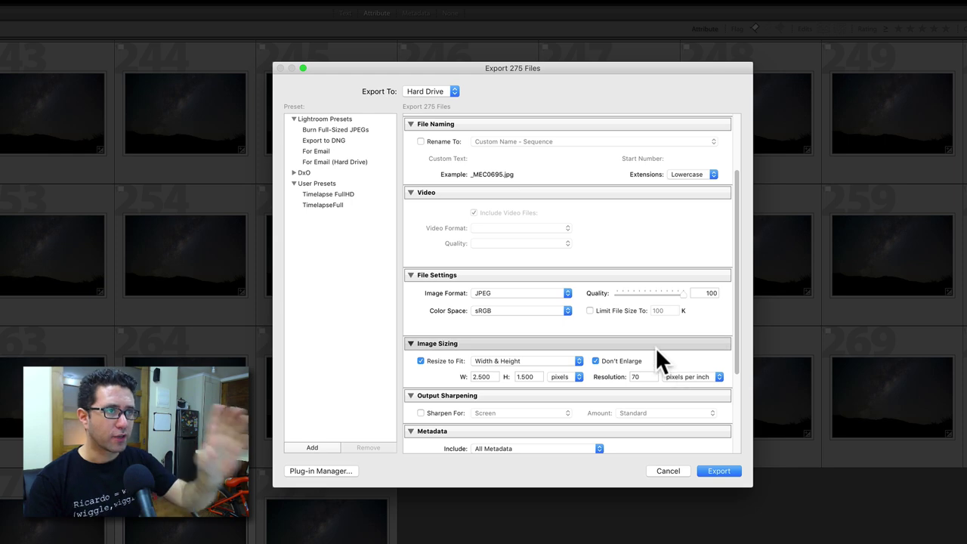
pyautogui.scroll(-4, 448, 357)
pyautogui.scroll(-2, 645, 383)
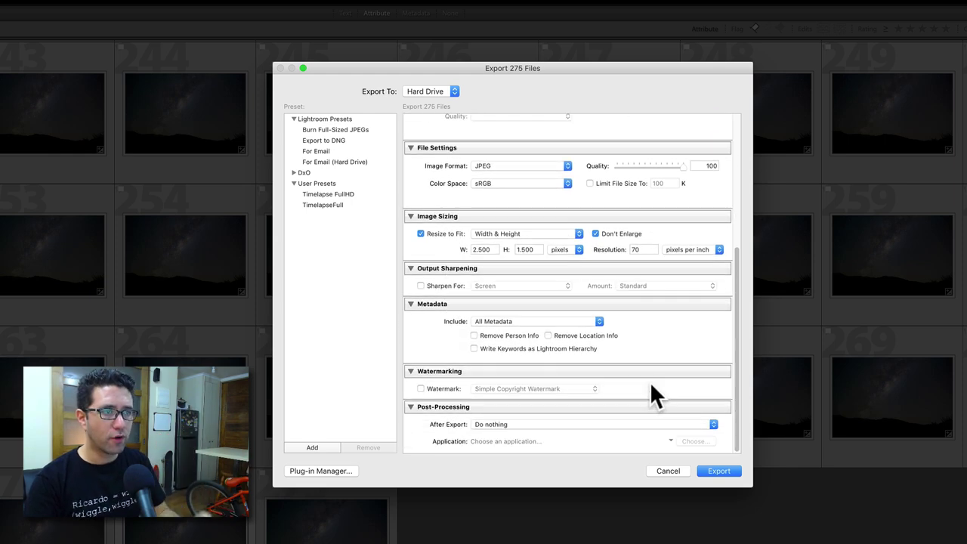
pyautogui.click(718, 471)
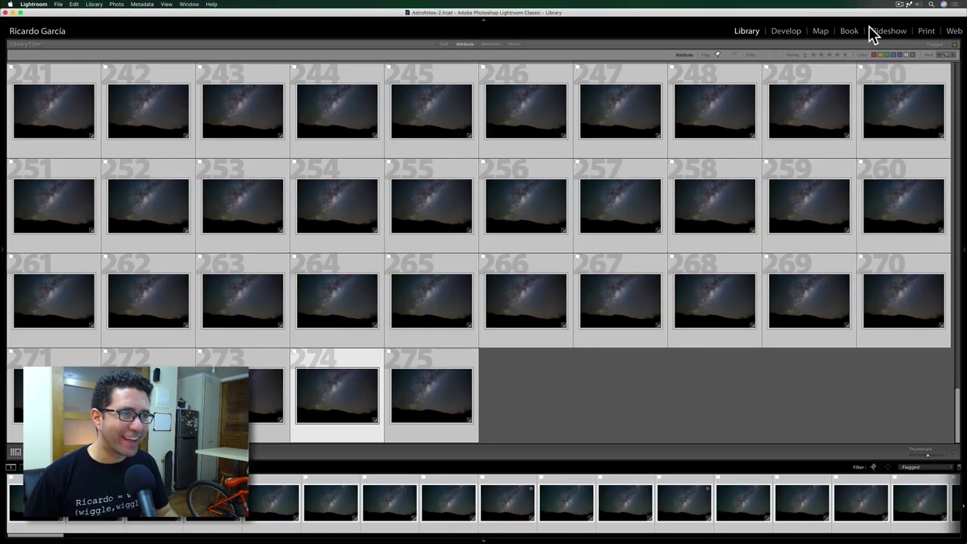
# Once the export finishes, switch to the 04-08 Timelapse project in Premiere Pro.
pyautogui.press('super+Tab')
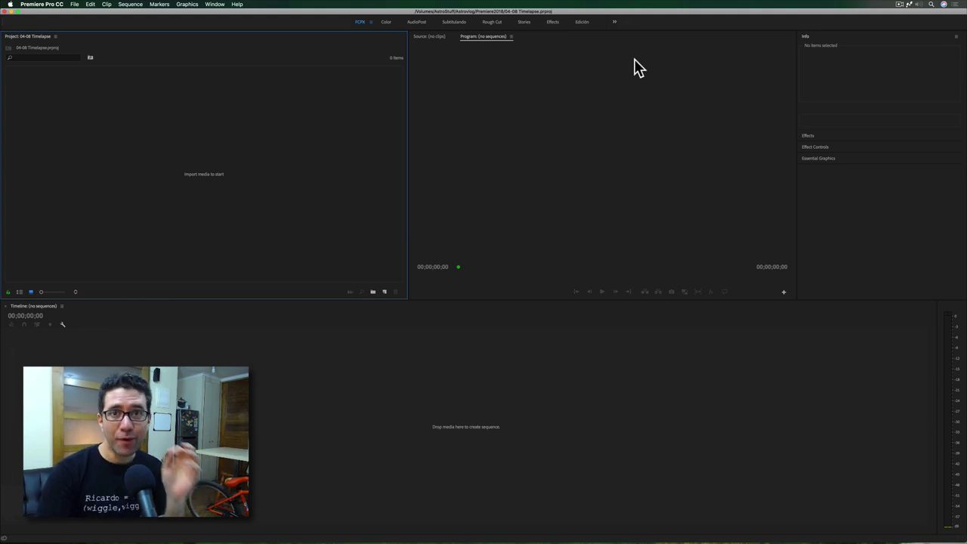
# Import the Timelapse frames from _MEC0695.jpg with Image Sequence ticked.
pyautogui.doubleClick(222, 164)
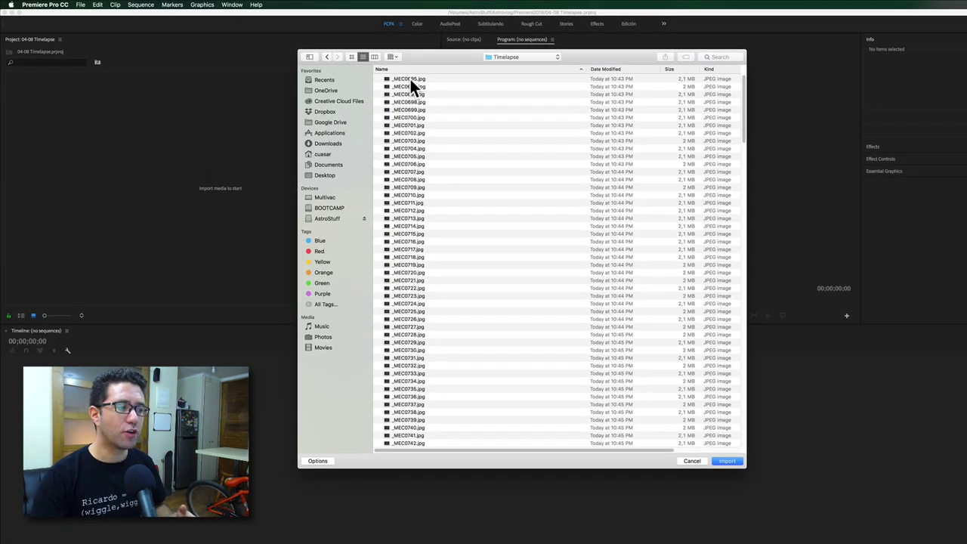
pyautogui.click(410, 80)
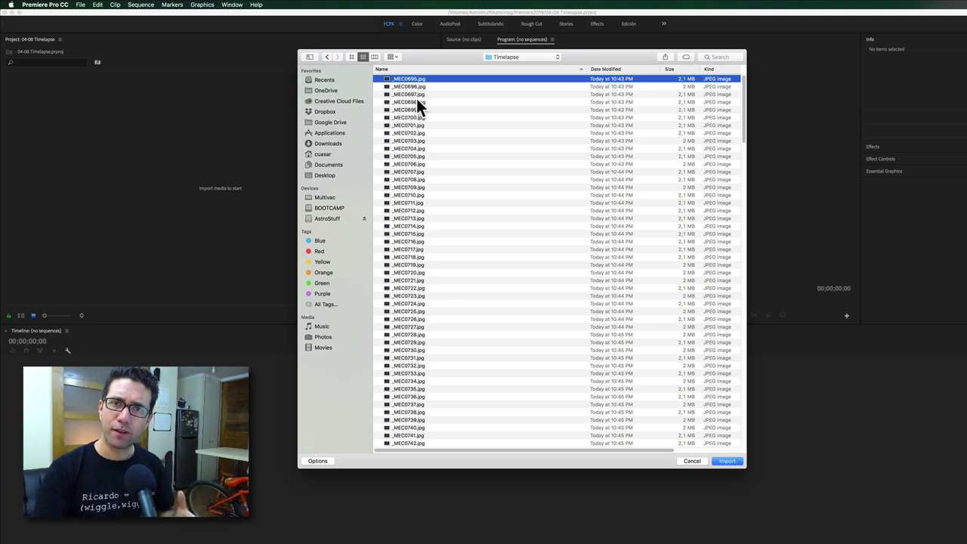
pyautogui.click(319, 461)
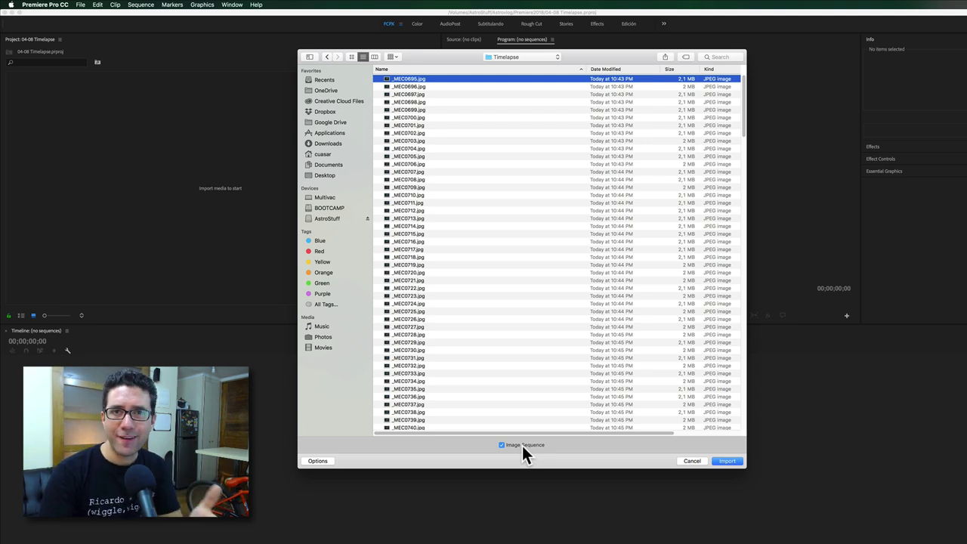
pyautogui.click(724, 463)
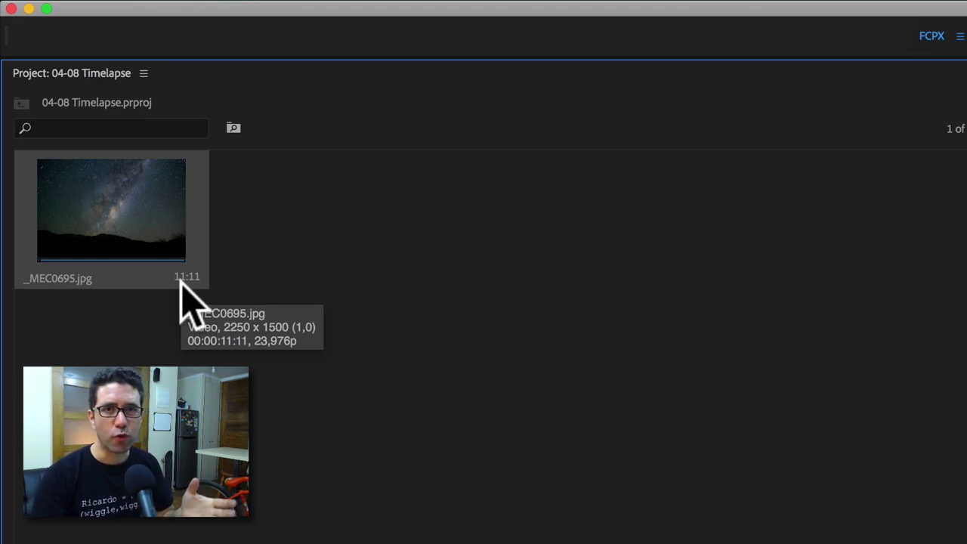
pyautogui.rightClick(148, 247)
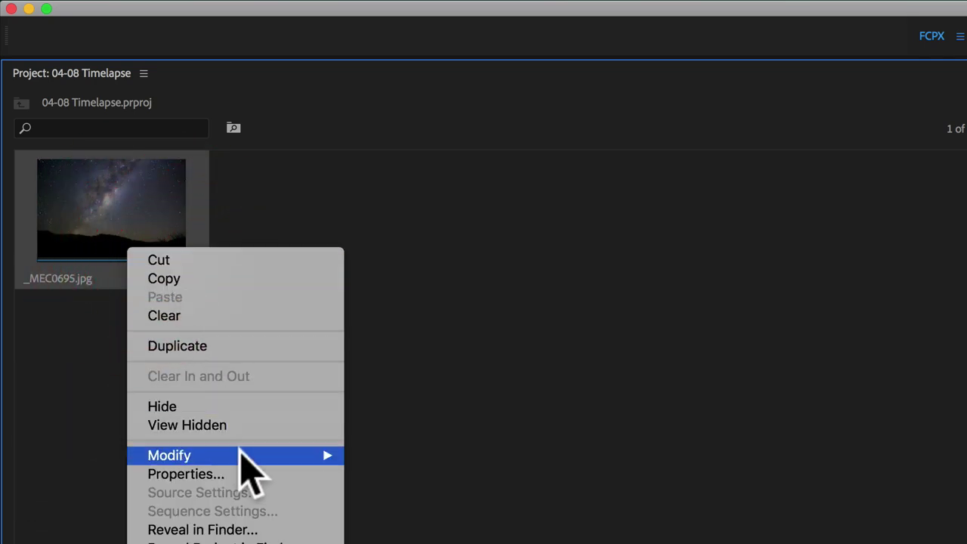
pyautogui.moveTo(169, 455)
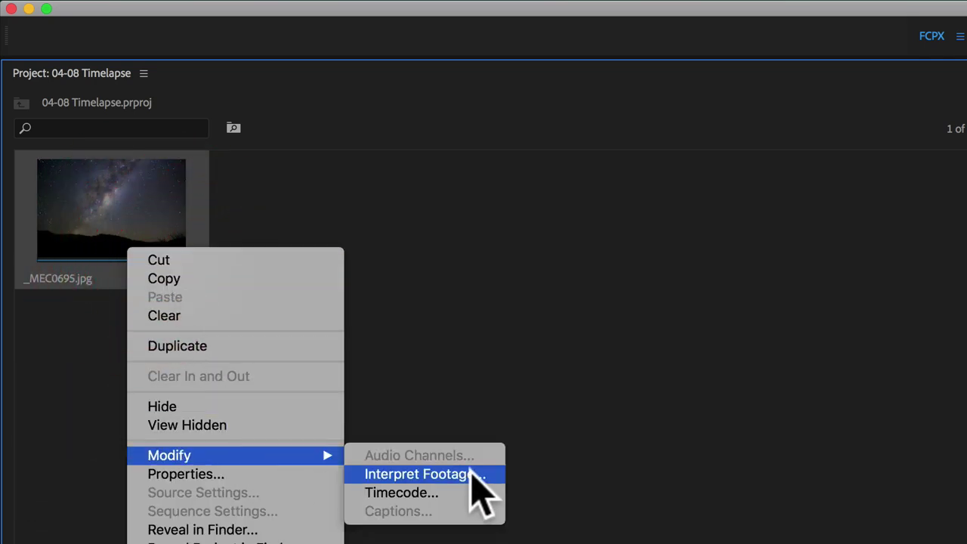
pyautogui.click(471, 474)
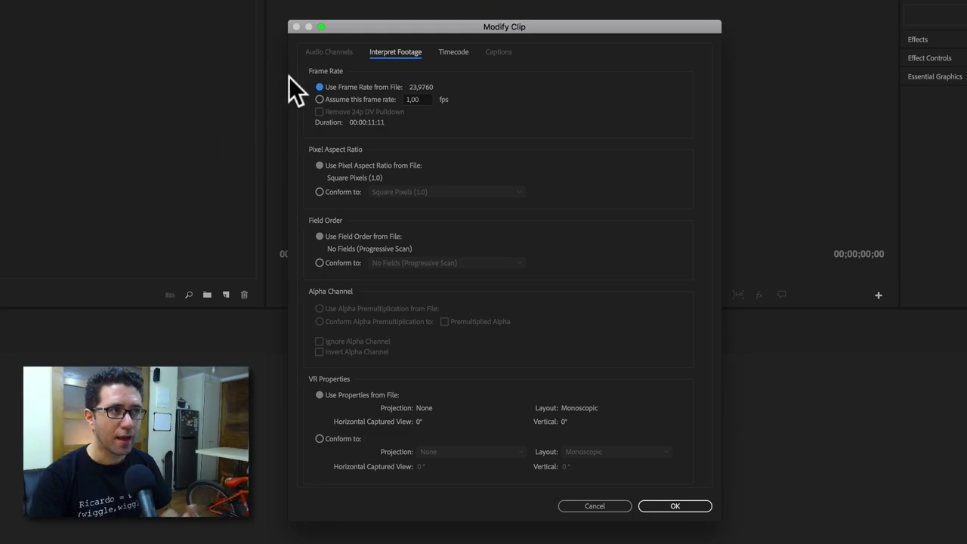
pyautogui.click(346, 98)
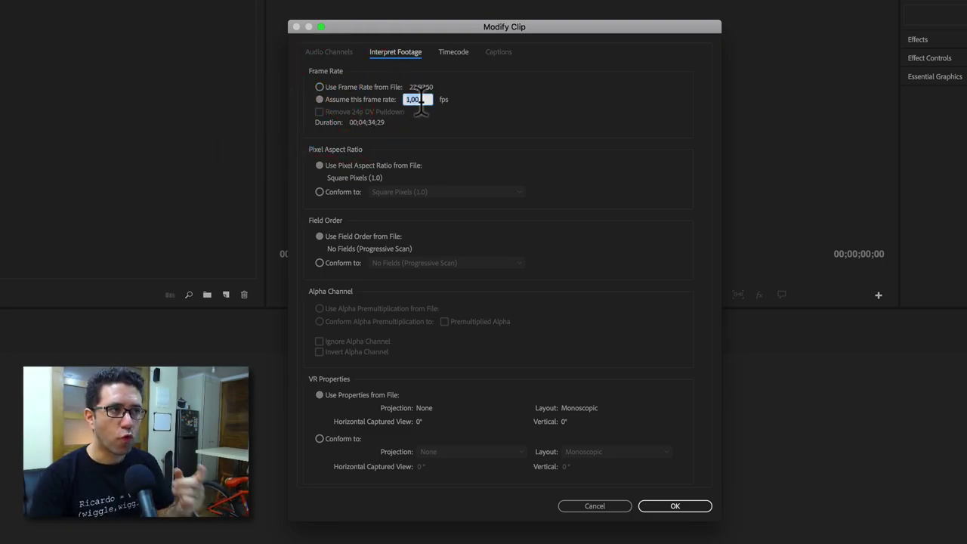
pyautogui.write('30')
pyautogui.click(476, 116)
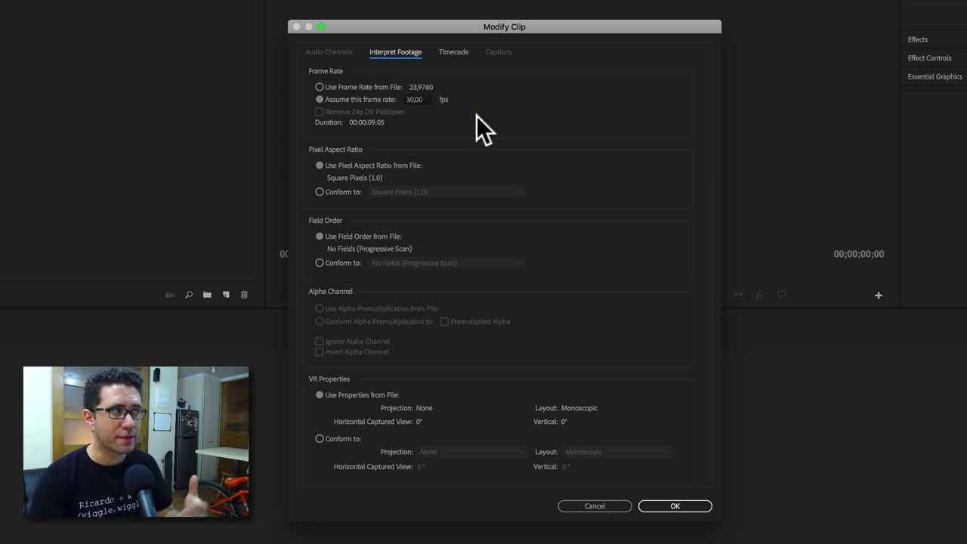
pyautogui.click(382, 87)
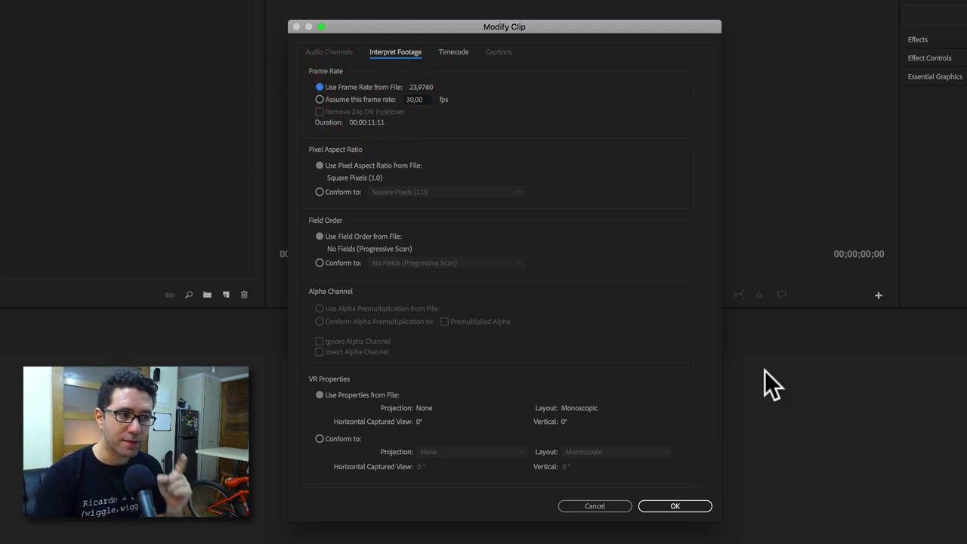
pyautogui.click(679, 508)
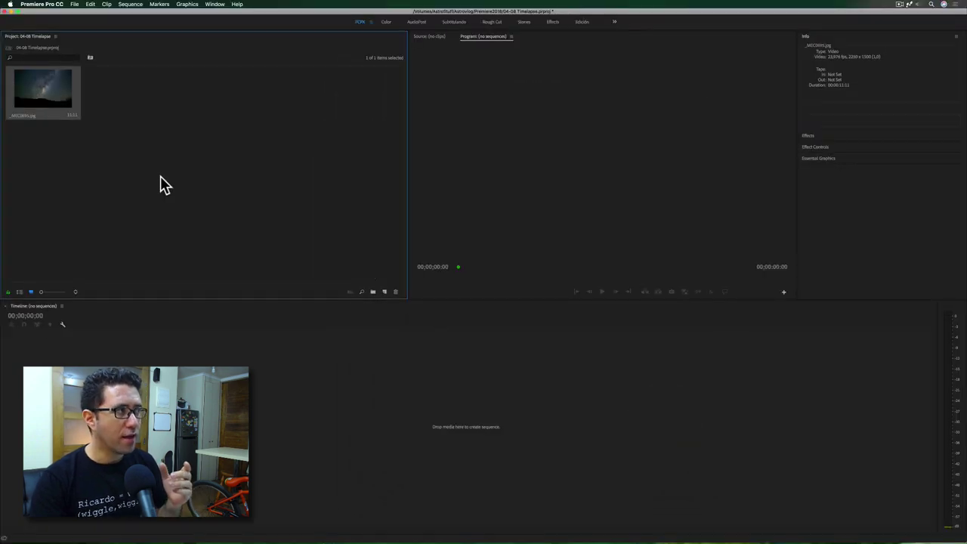
# Open the Milky Way clip in an enlarged Source monitor and play it through from the start.
pyautogui.doubleClick(56, 89)
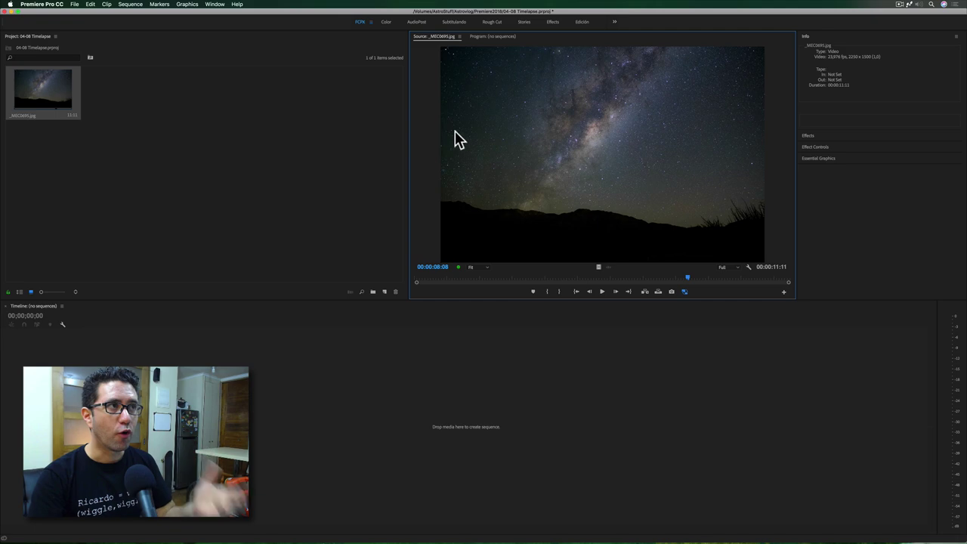
pyautogui.moveTo(408, 128); pyautogui.dragTo(296, 128)
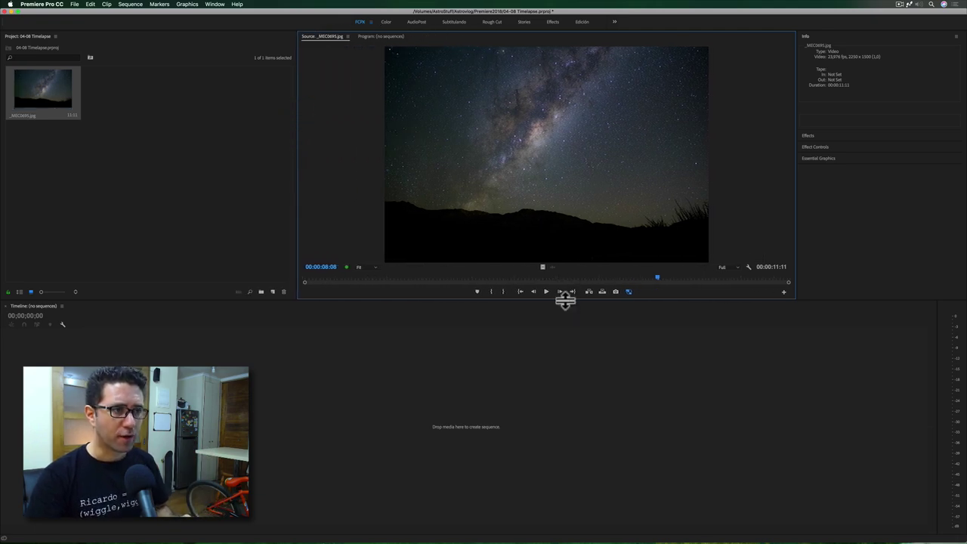
pyautogui.moveTo(566, 301); pyautogui.dragTo(563, 377)
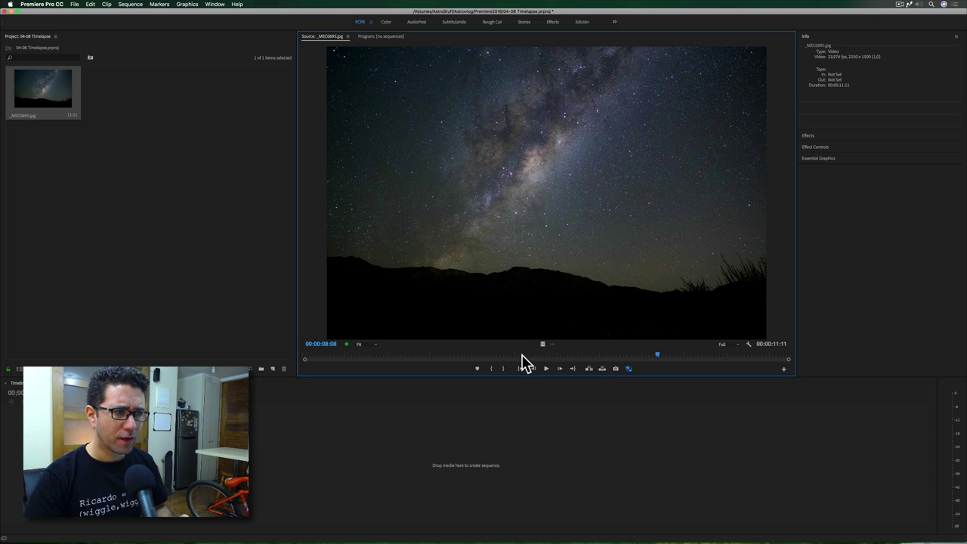
pyautogui.click(522, 368)
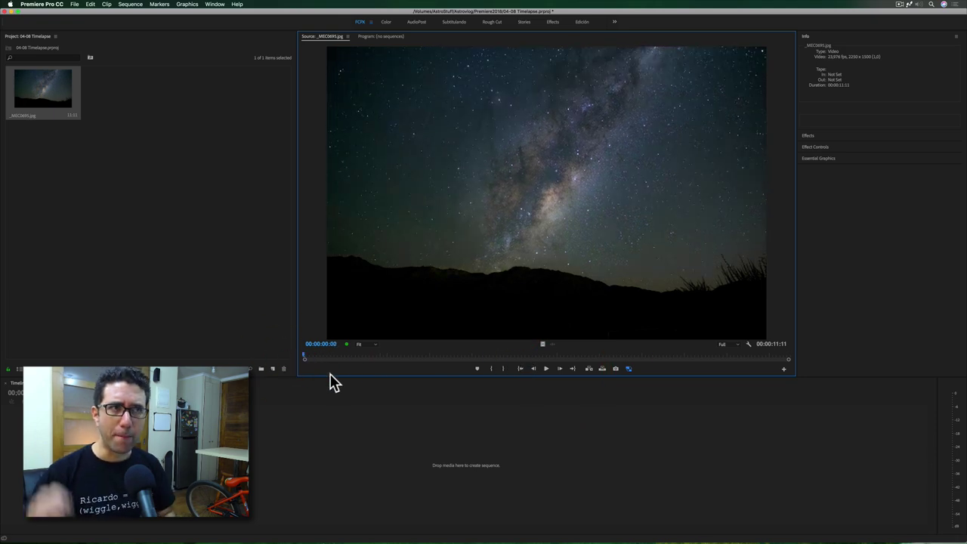
pyautogui.press('space')
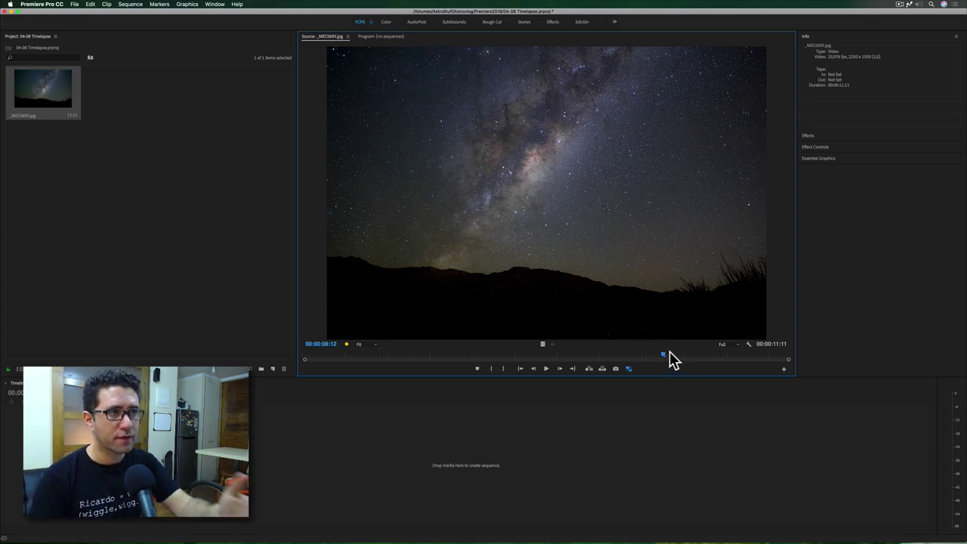
pyautogui.moveTo(663, 352); pyautogui.dragTo(305, 354)
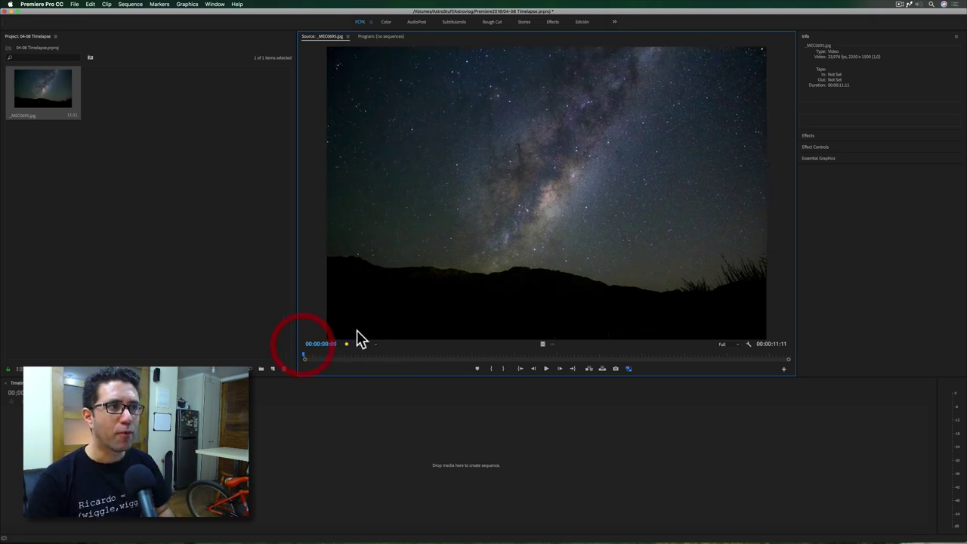
pyautogui.press('space')
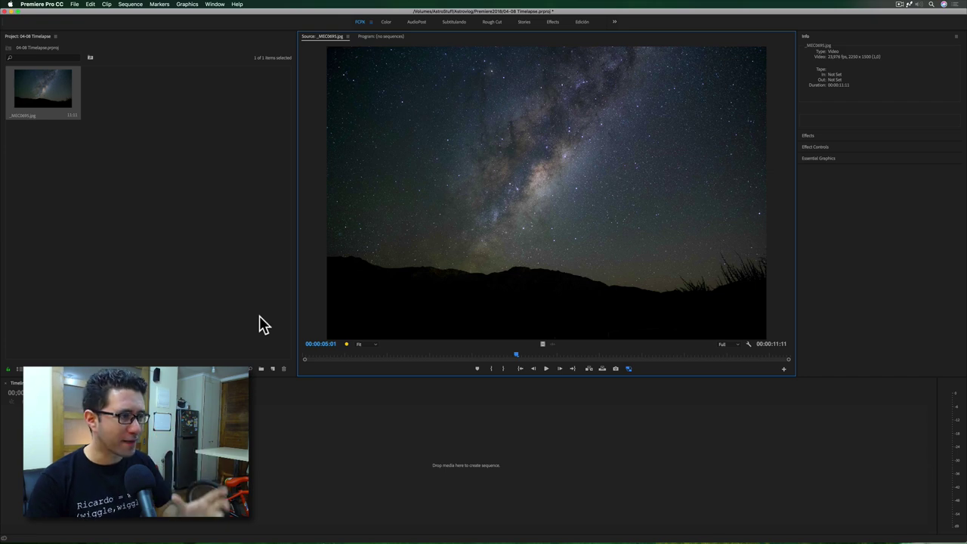
# Create a 1080p DSLR sequence and place _MEC0695.jpg at the start of V1.
pyautogui.click(274, 370)
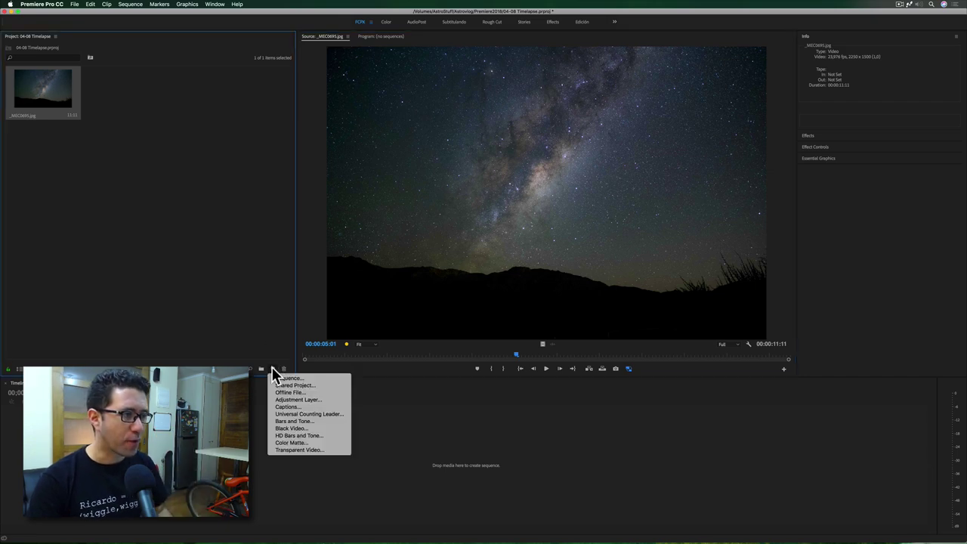
pyautogui.click(316, 378)
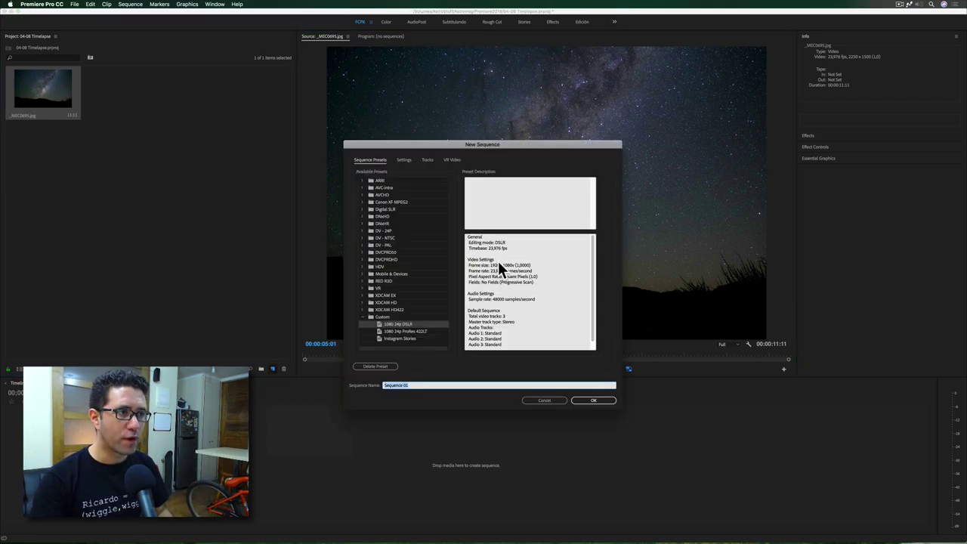
pyautogui.click(593, 403)
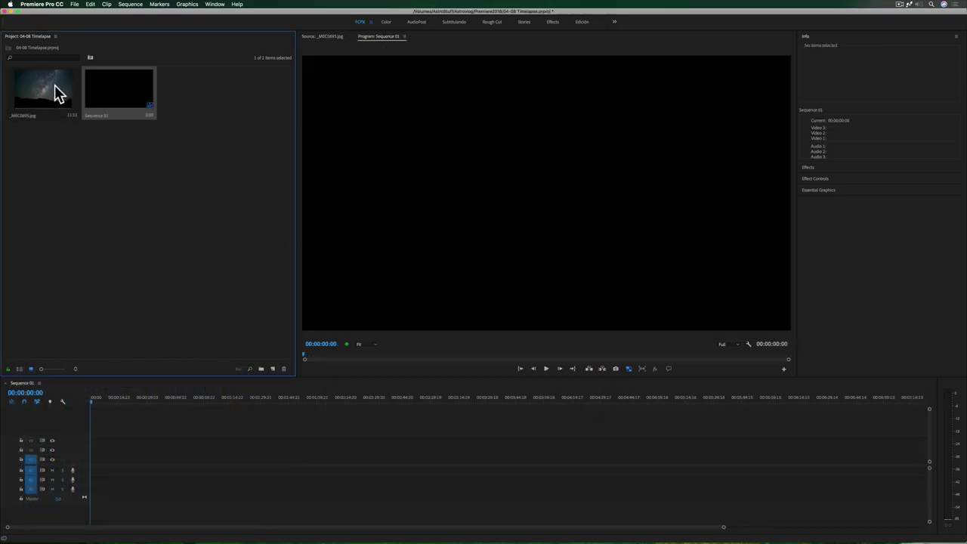
pyautogui.moveTo(43, 91); pyautogui.dragTo(92, 309)
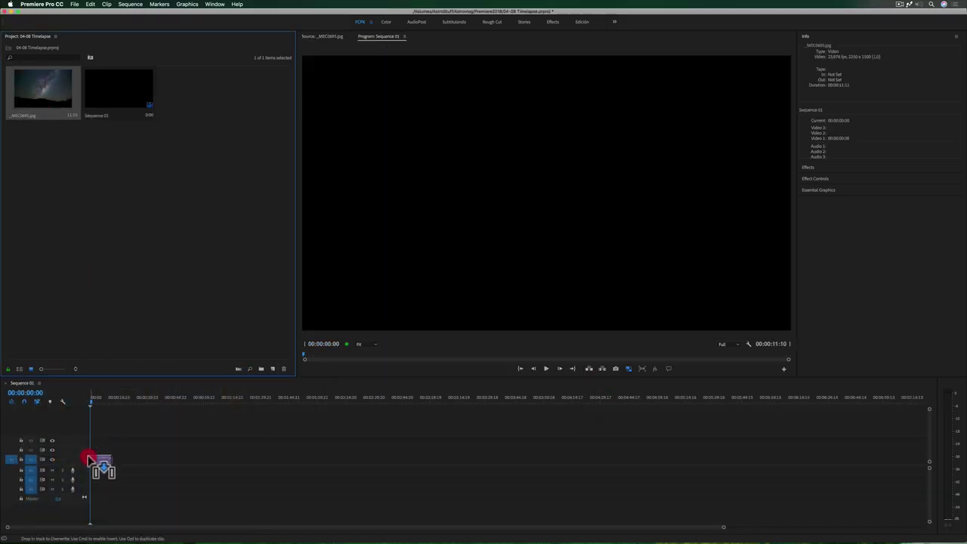
pyautogui.moveTo(89, 458); pyautogui.dragTo(96, 459)
# Apply the larger-track display preset, fit the clip in the timeline, and show its Motion settings.
pyautogui.click(63, 402)
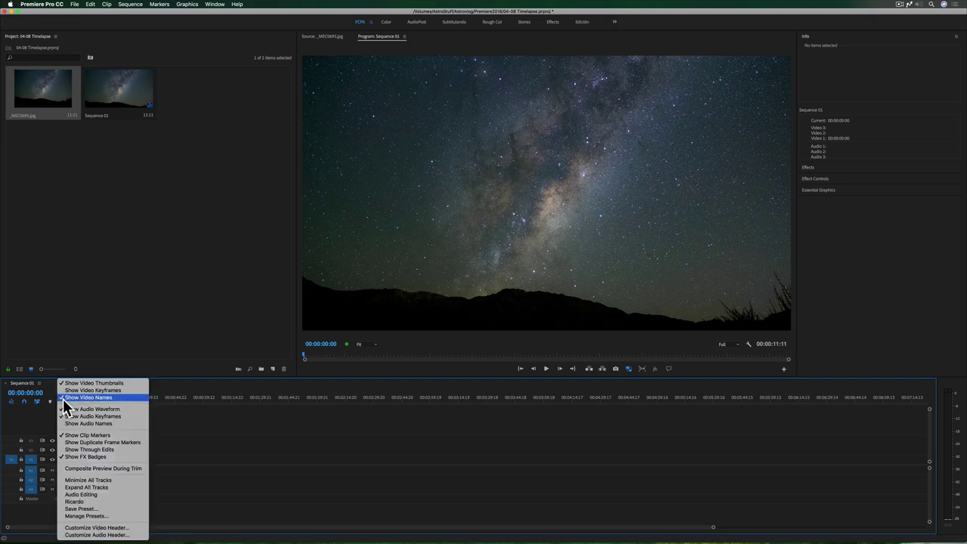
pyautogui.click(96, 502)
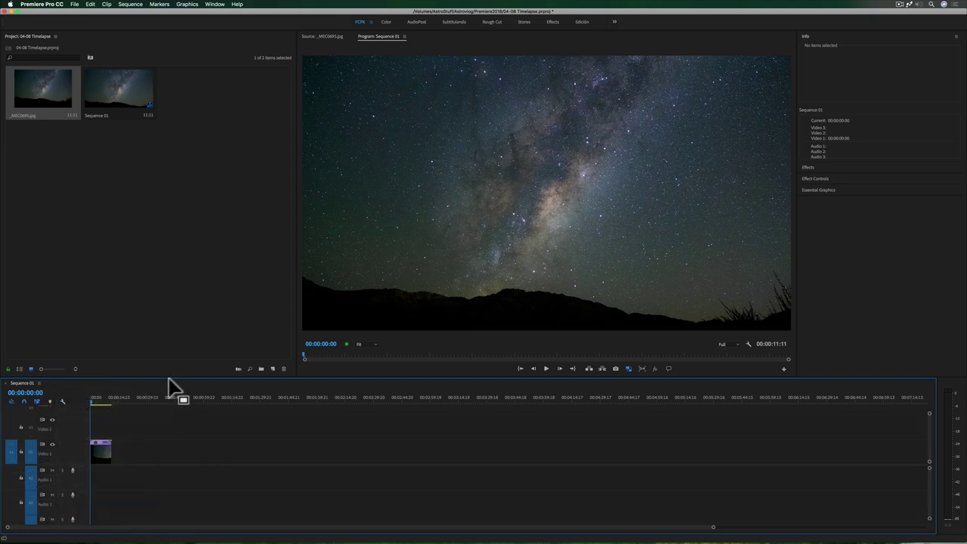
pyautogui.click(280, 404)
pyautogui.click(821, 166)
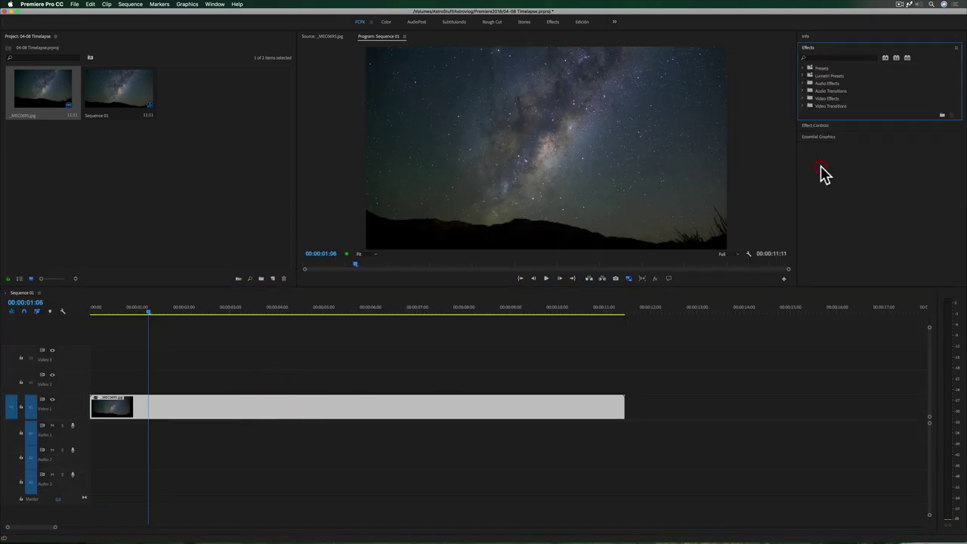
pyautogui.click(828, 126)
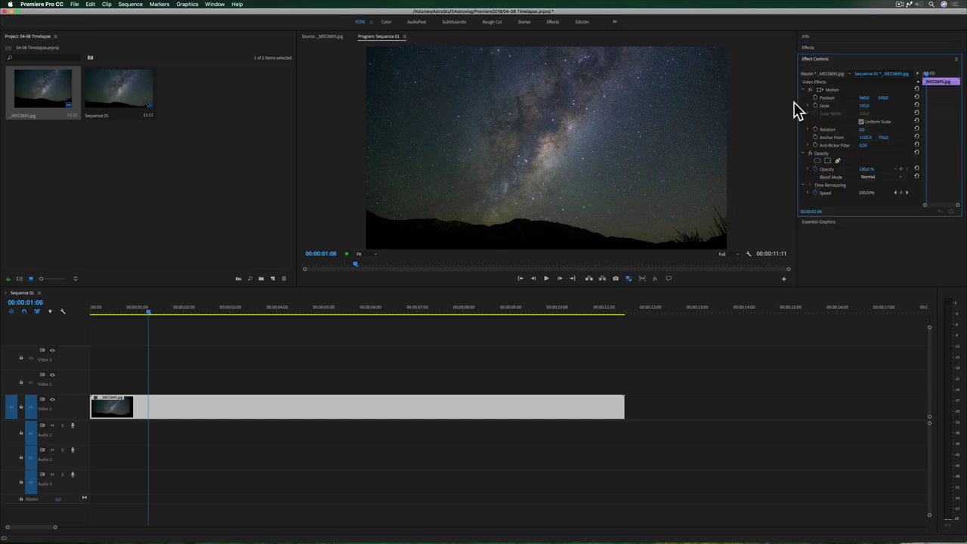
# Scrub Motion Scale down to 86.6, preview mid-clip, then return to 00:00:00:00.
pyautogui.moveTo(797, 101); pyautogui.dragTo(731, 102)
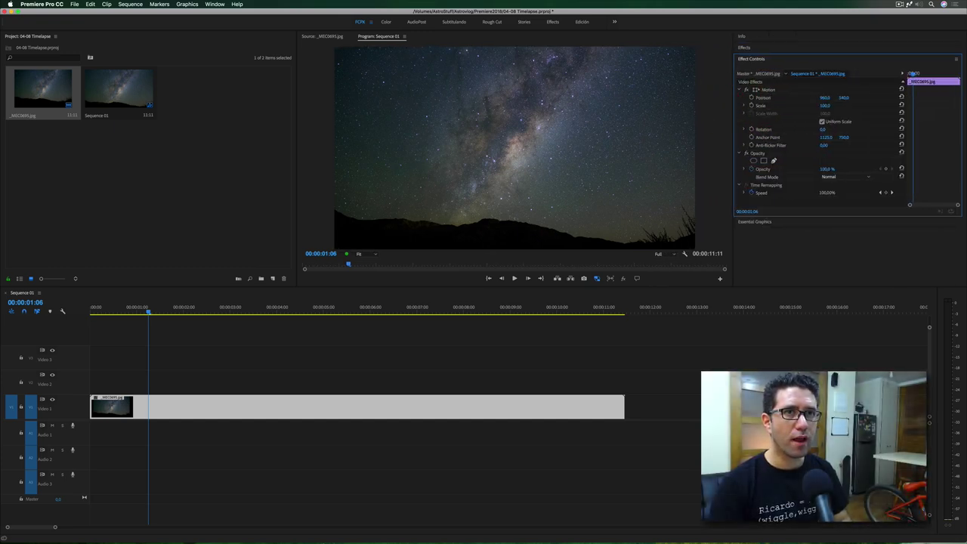
pyautogui.moveTo(824, 105)
pyautogui.mouseDown()
pyautogui.moveTo(839, 105)
pyautogui.moveTo(816, 105)
pyautogui.mouseUp()
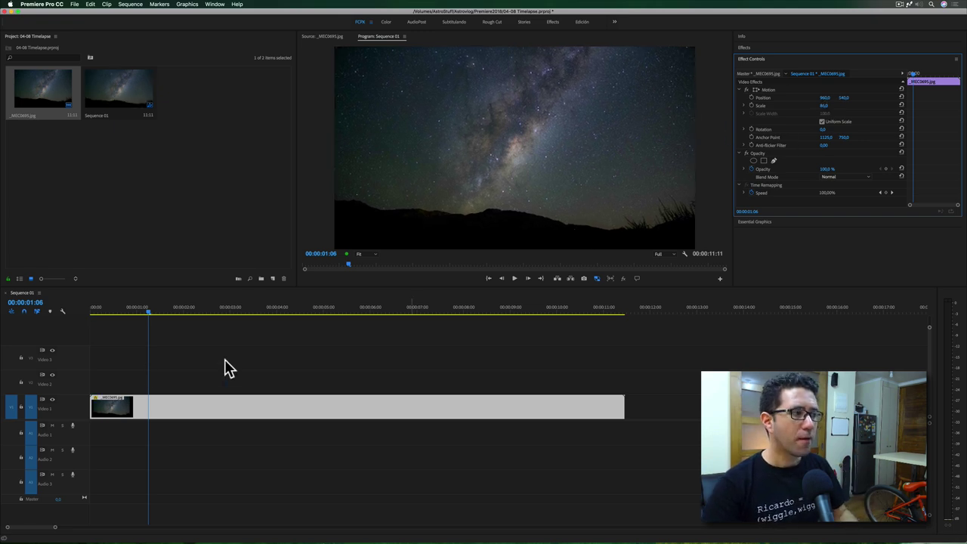
pyautogui.moveTo(140, 310); pyautogui.dragTo(444, 310)
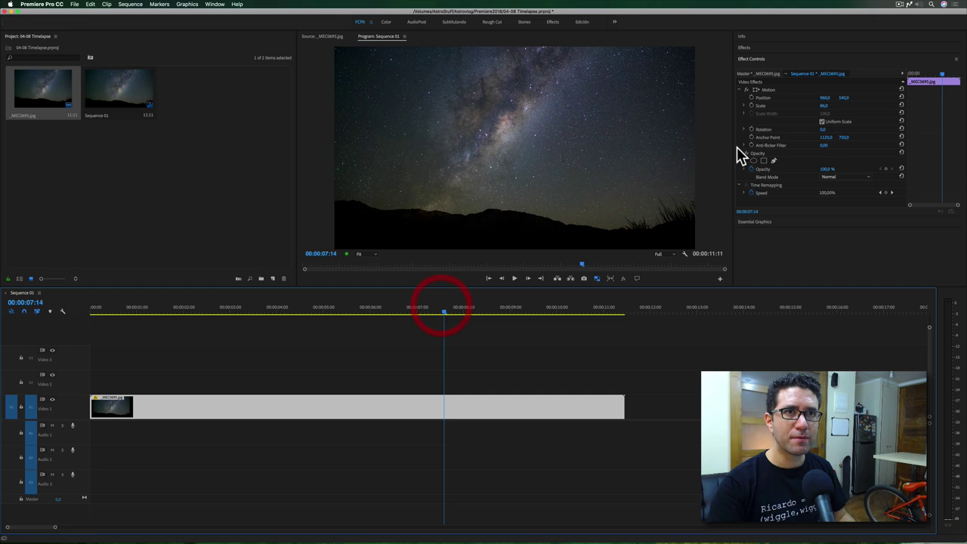
pyautogui.click(824, 107)
pyautogui.moveTo(823, 107); pyautogui.dragTo(790, 110)
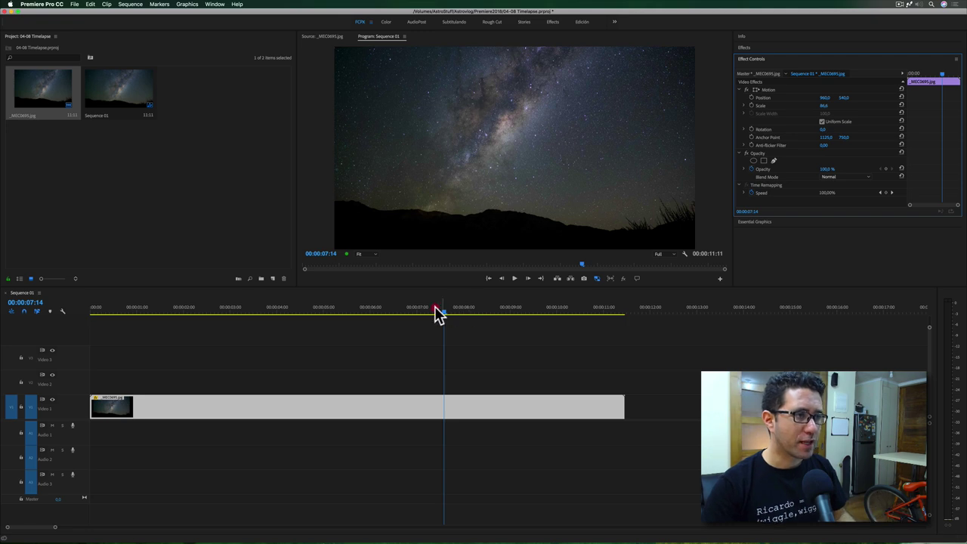
pyautogui.moveTo(437, 314); pyautogui.dragTo(67, 318)
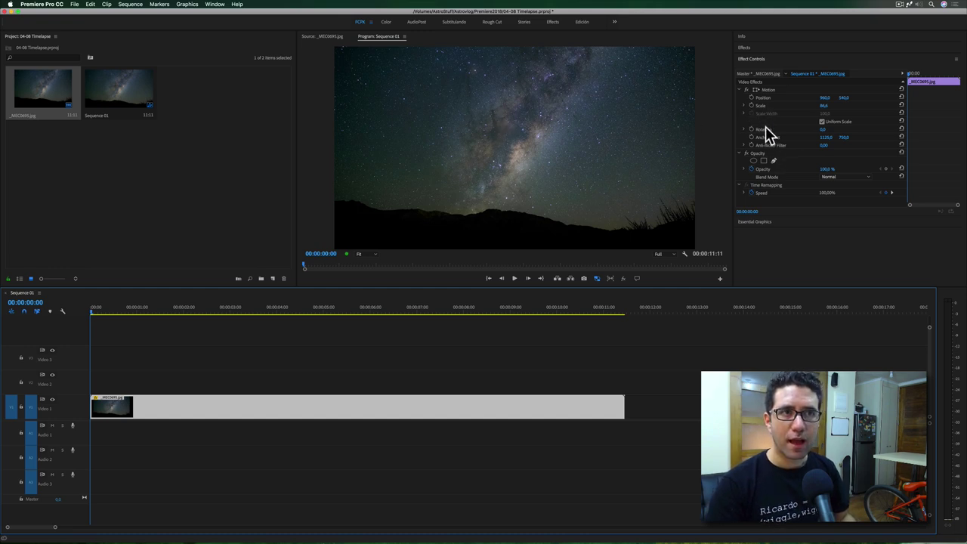
# Nudge the image via its anchor point and set a starting Scale keyframe at about 86.
pyautogui.click(767, 137)
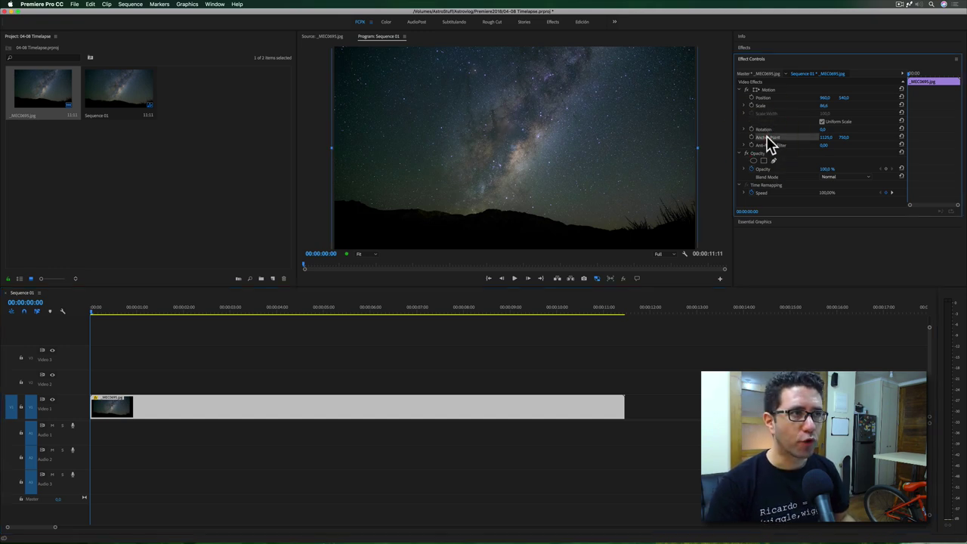
pyautogui.moveTo(514, 153); pyautogui.dragTo(515, 149)
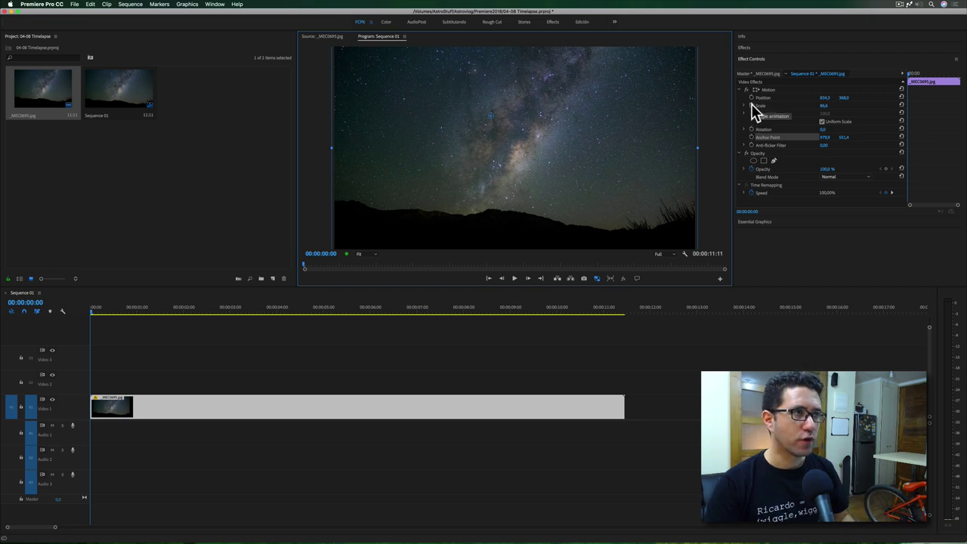
pyautogui.click(752, 105)
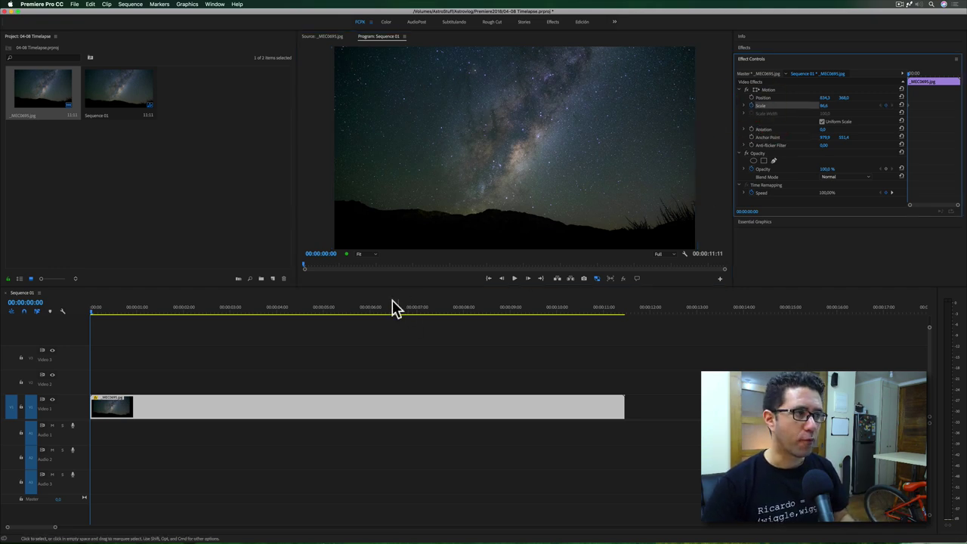
# Keyframe Scale 100 one frame before the end and play the zoom from the start.
pyautogui.press('End')
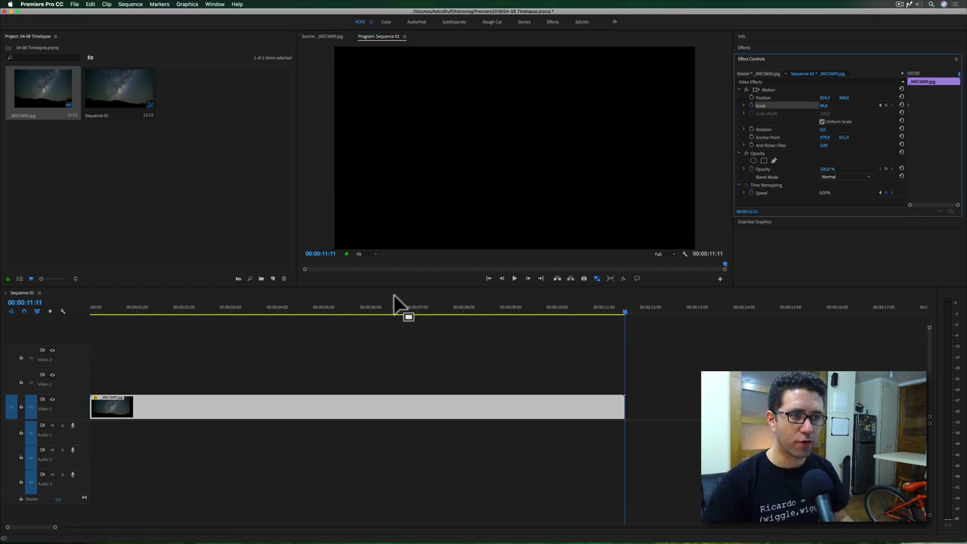
pyautogui.press('Left')
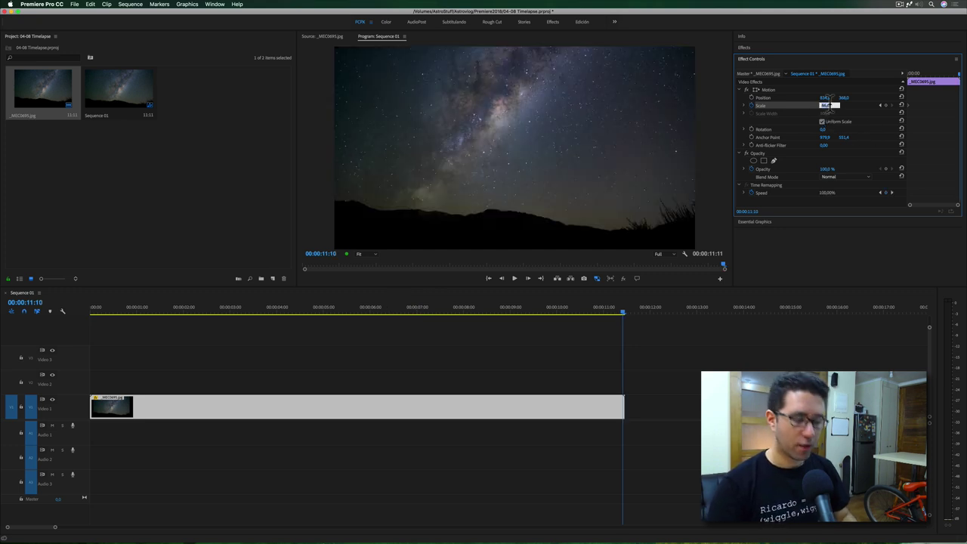
pyautogui.press('Return')
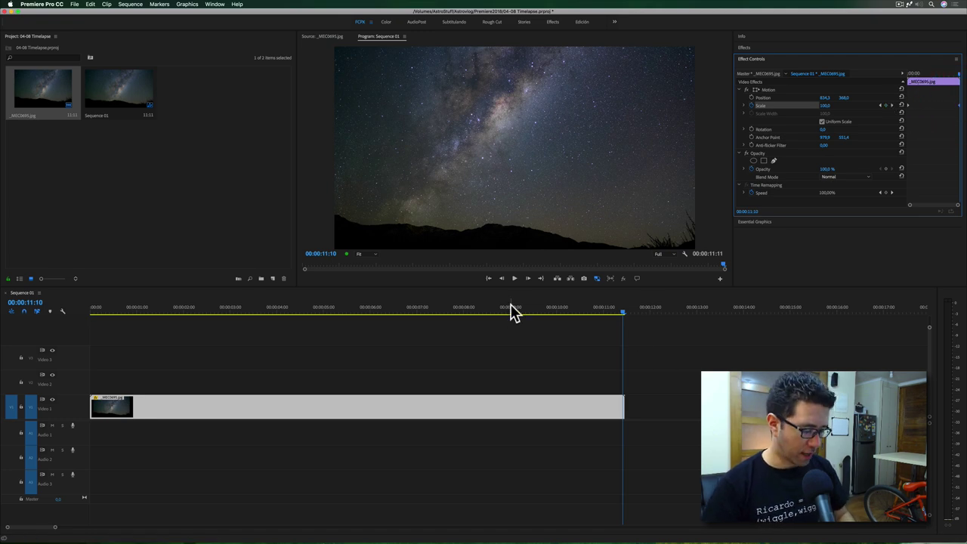
pyautogui.press('Home')
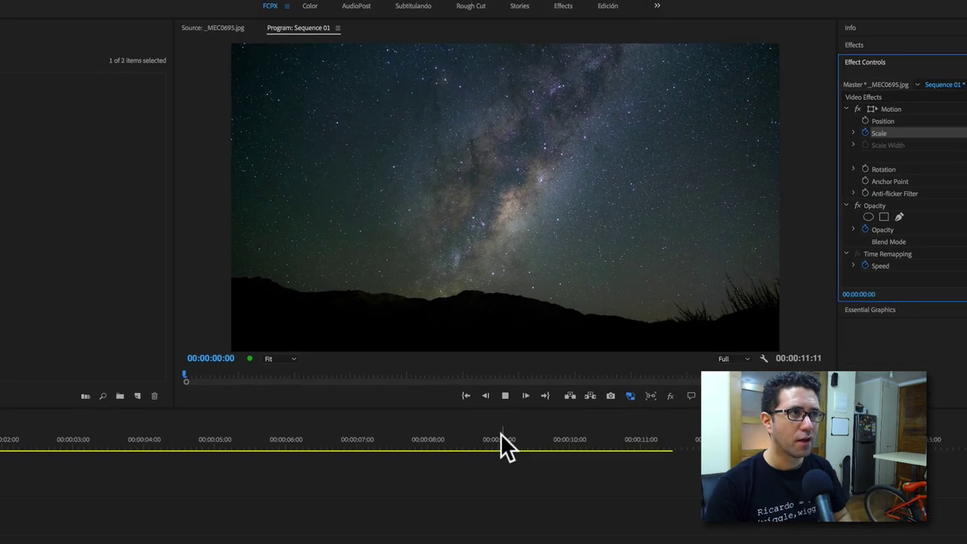
pyautogui.press('space')
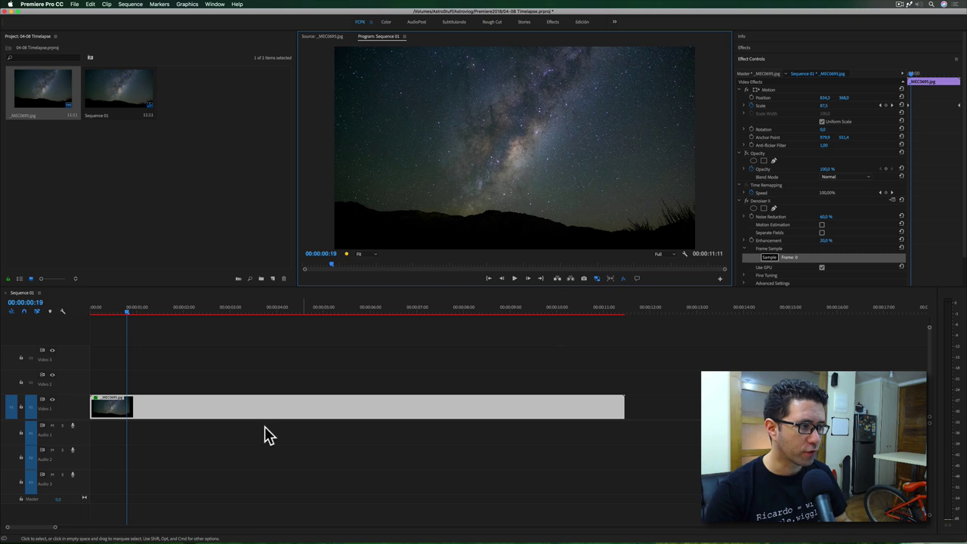
# Shorten the clip to 6 seconds via Speed/Duration and play it from the beginning.
pyautogui.rightClick(261, 410)
pyautogui.click(293, 408)
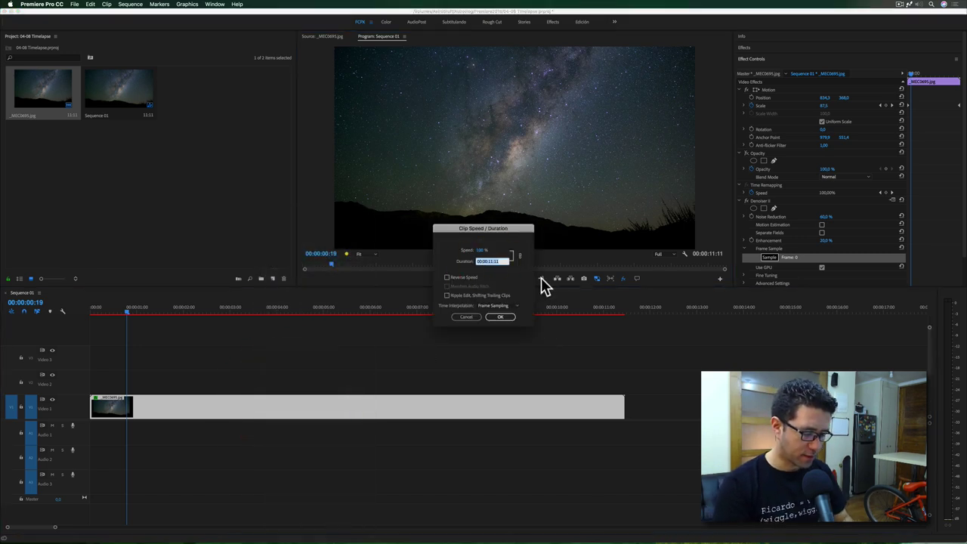
pyautogui.write('4')
pyautogui.press('Return')
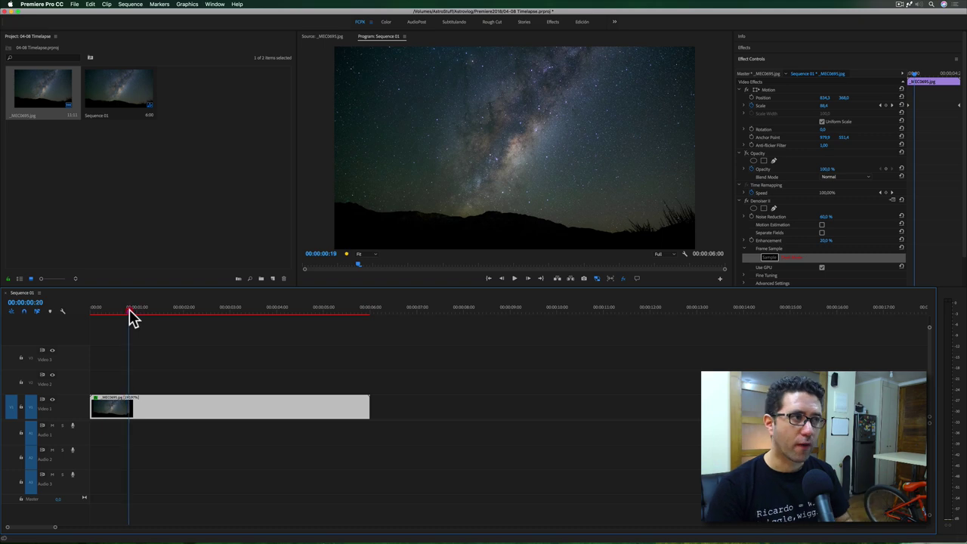
pyautogui.click(86, 311)
pyautogui.press('space')
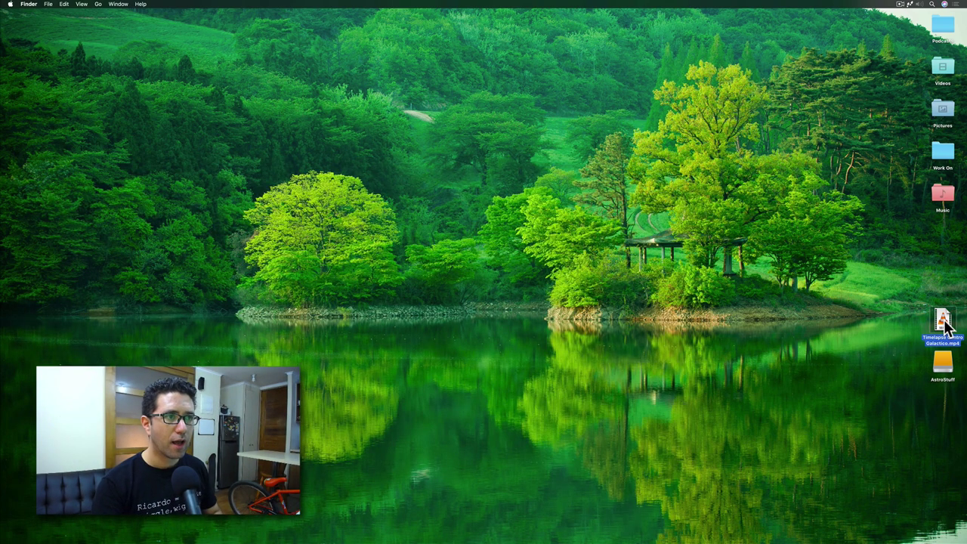
# Drag Timelapse Centro Galactico.mp4 from the desktop onto VLC to play it.
pyautogui.moveTo(946, 325); pyautogui.dragTo(784, 196)
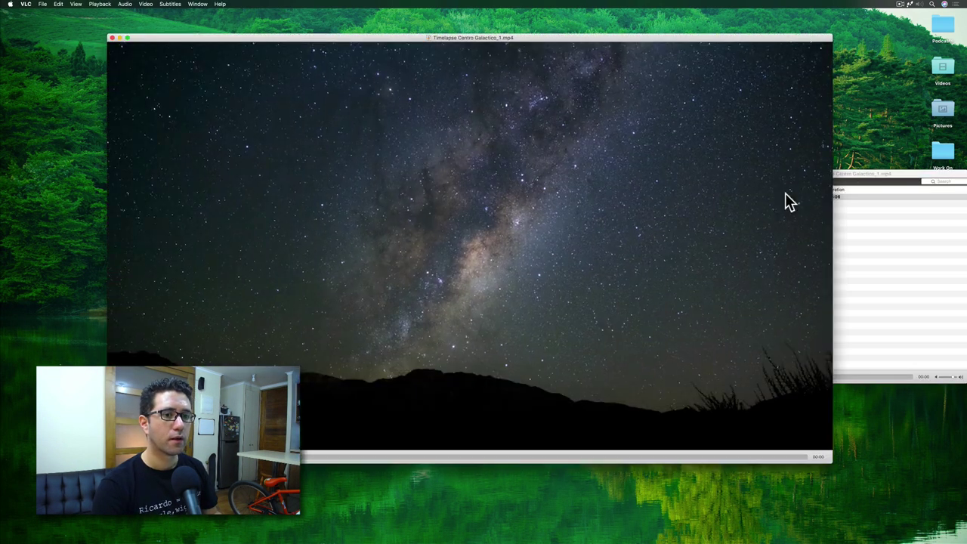